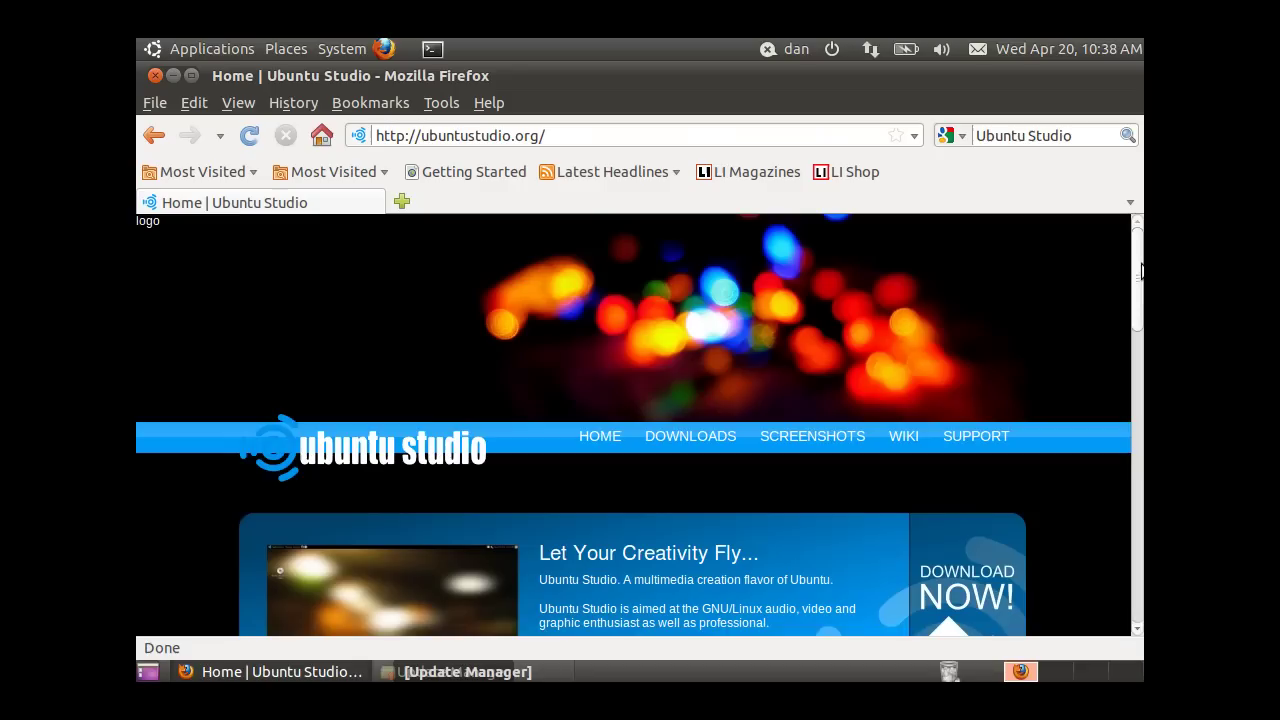
Look through the Ubuntu Studio home page, including its Audio, Graphics and Video sections
drag(1140, 273, 1140, 316)
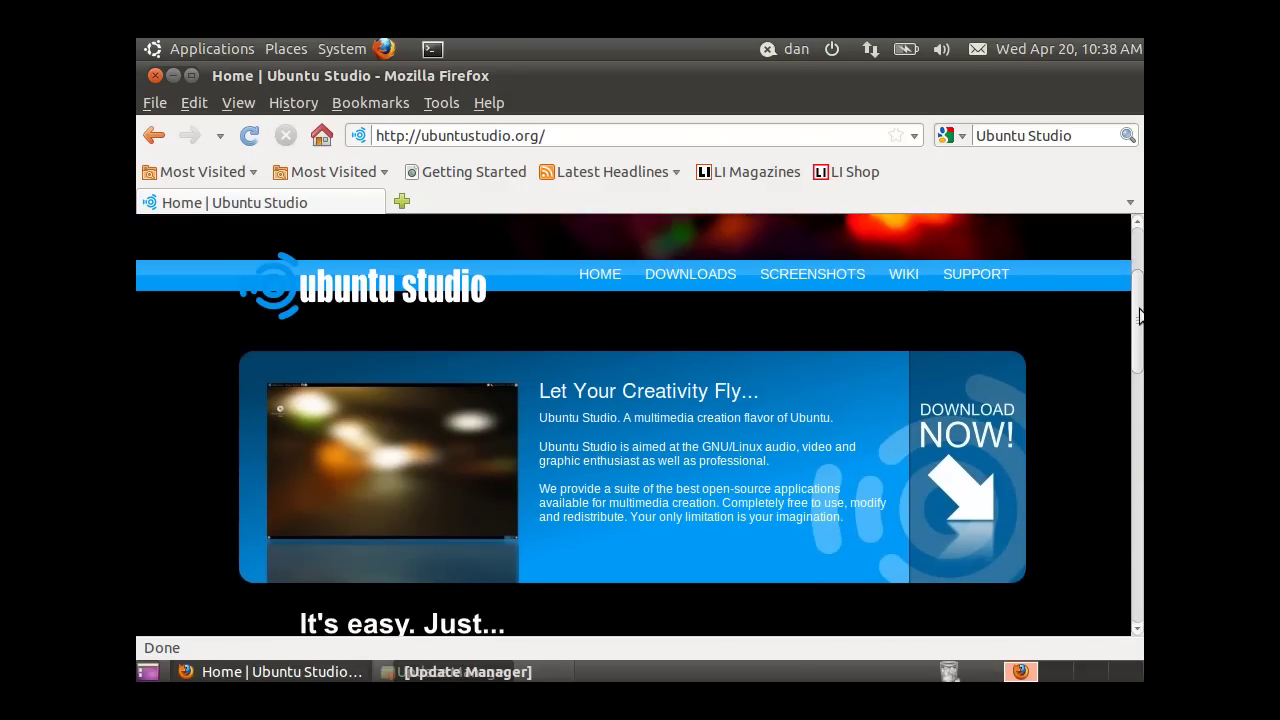
drag(1140, 316, 1140, 314)
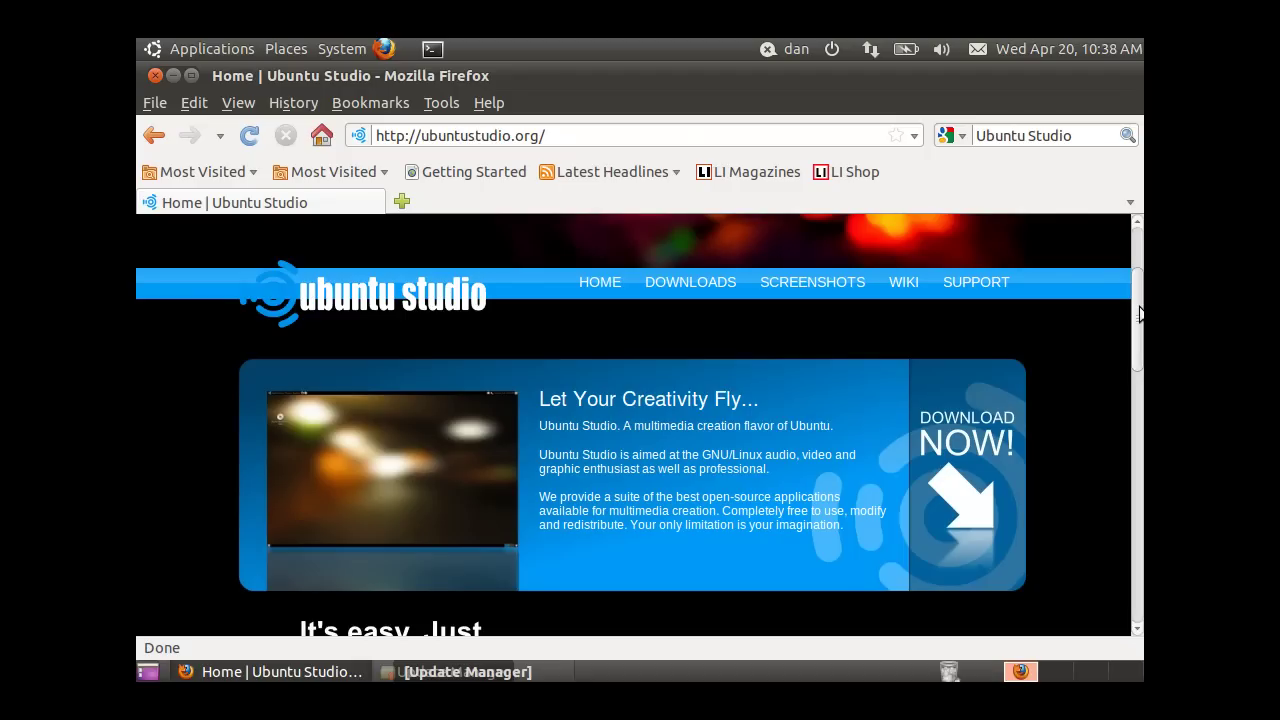
drag(1140, 314, 1140, 277)
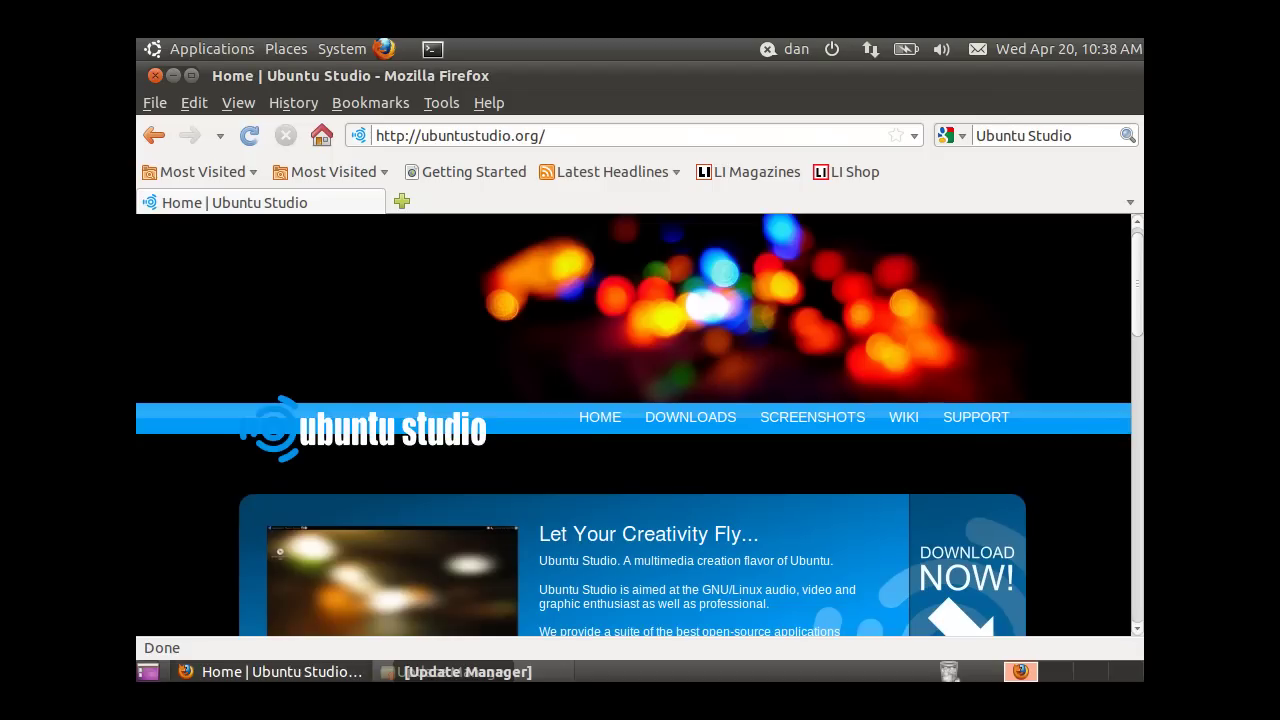
drag(1139, 280, 1120, 440)
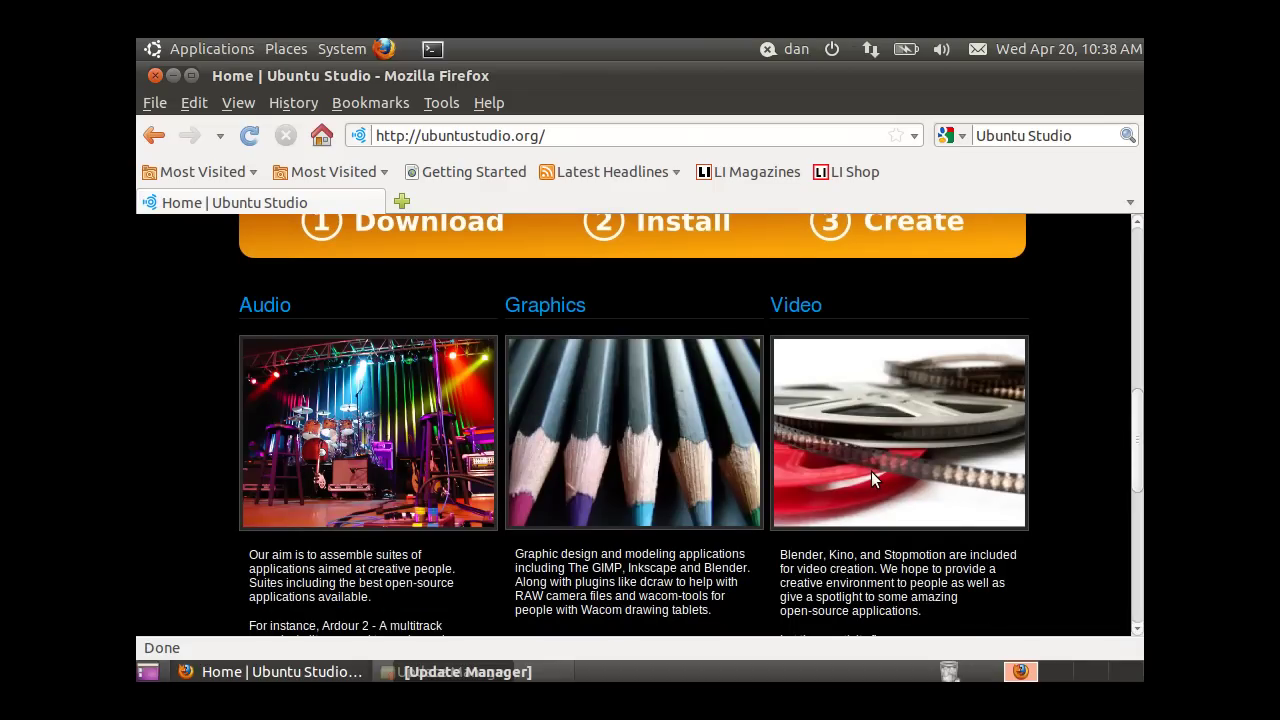
drag(1137, 432, 1141, 270)
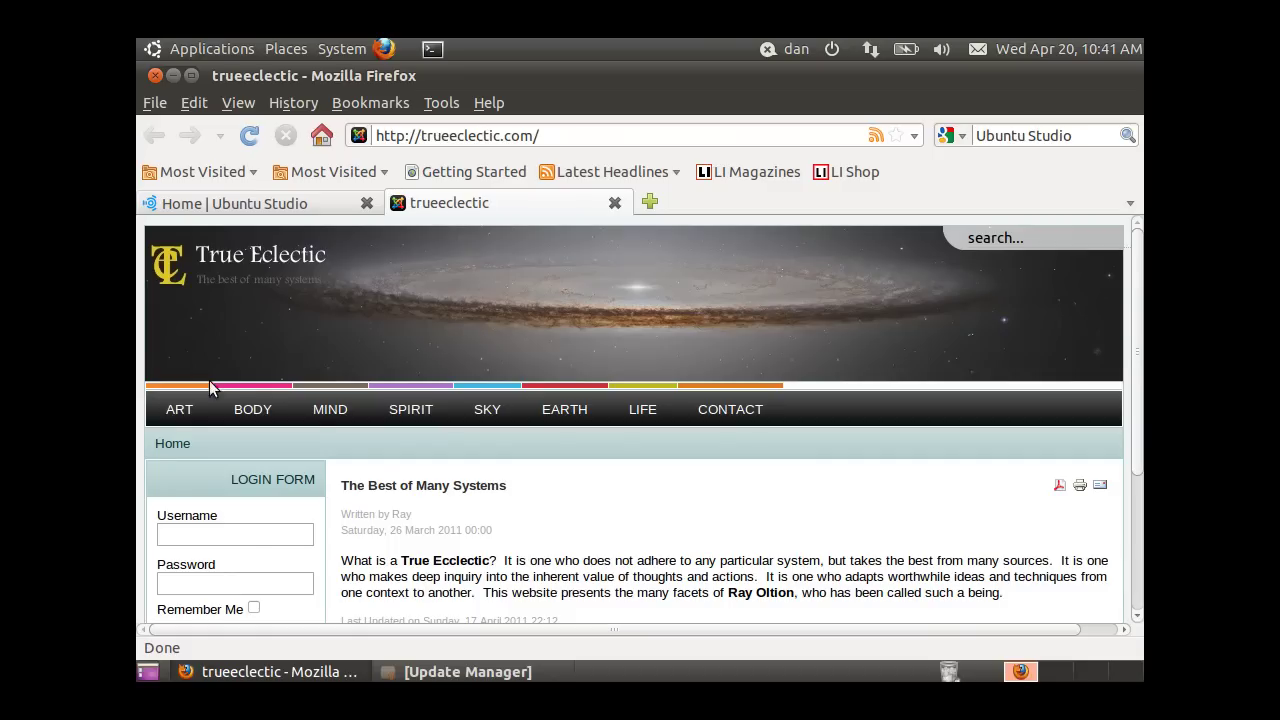
Open the True Eclectic site's music downloads page and view the available download categories
mouse_move(174, 411)
mouse_move(165, 450)
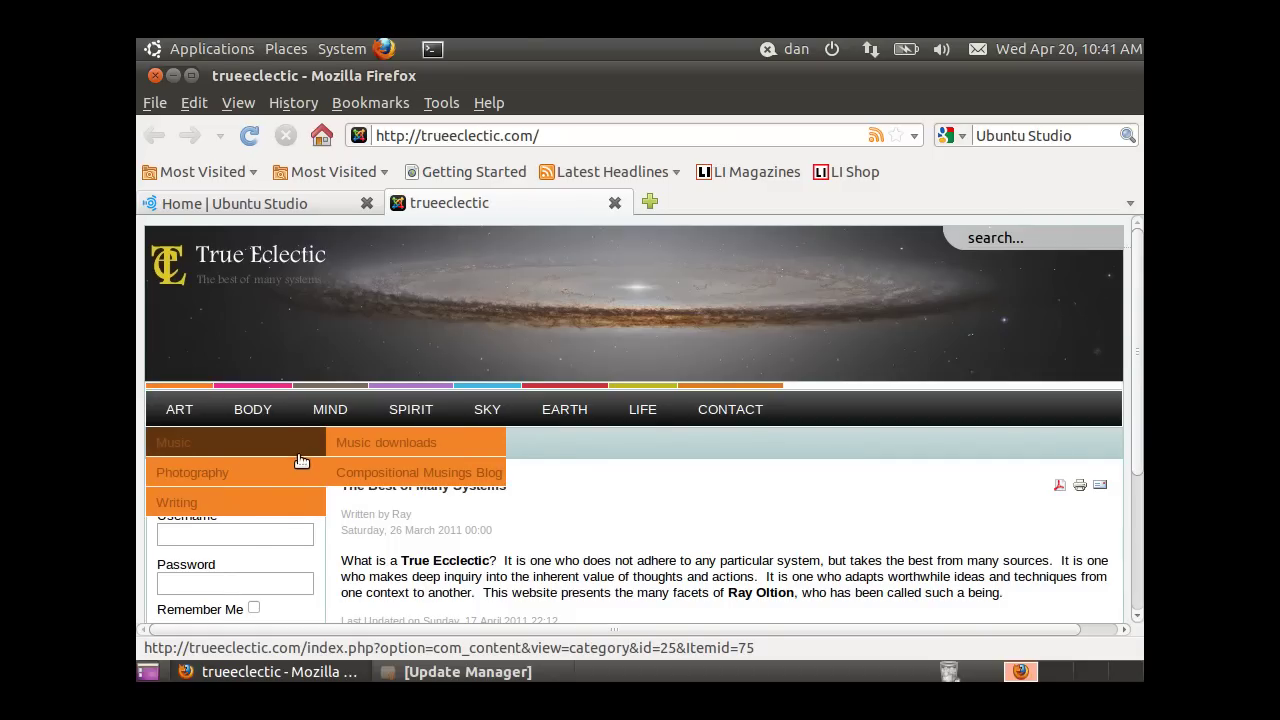
click(392, 453)
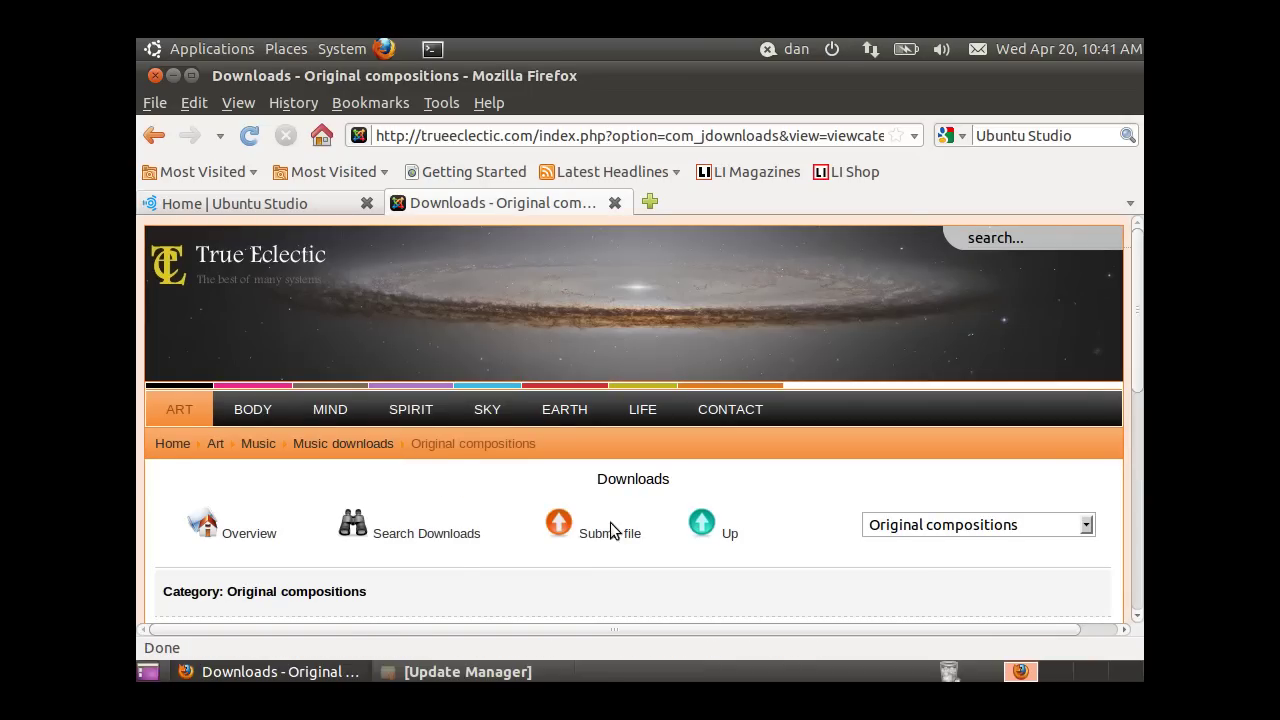
drag(1137, 297, 1140, 407)
scroll(1140, 407, up, 4)
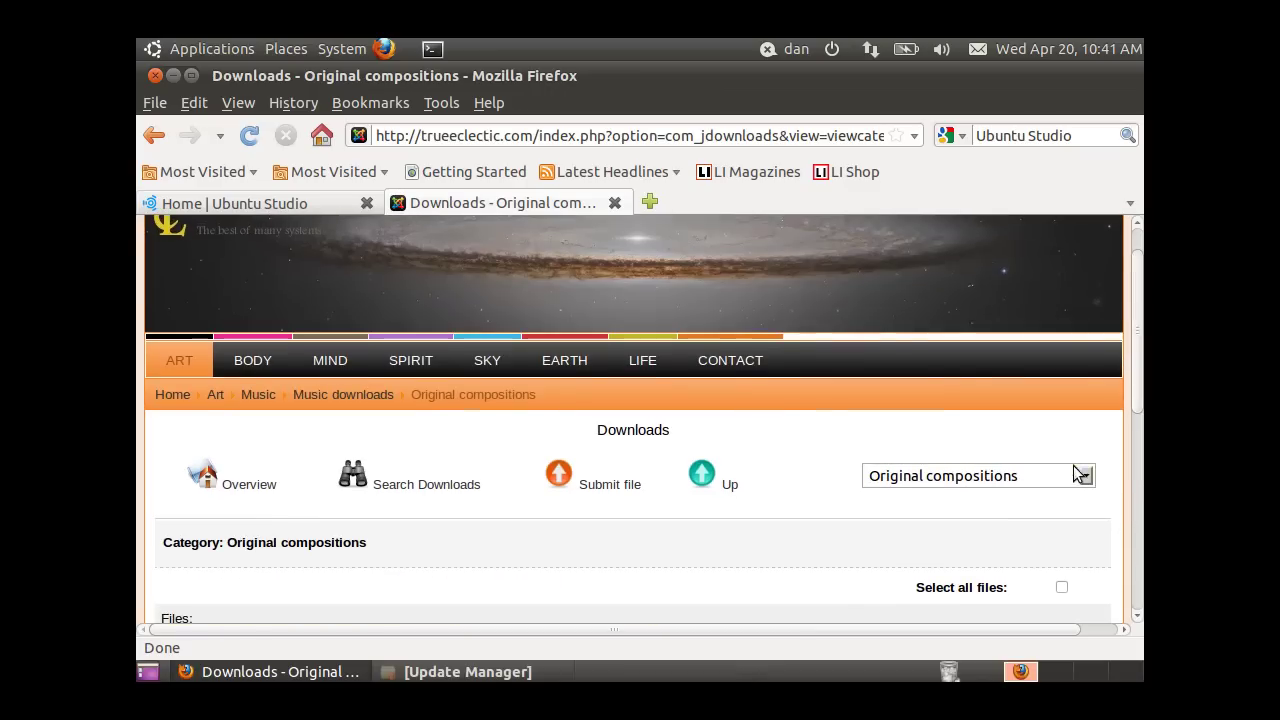
click(1084, 476)
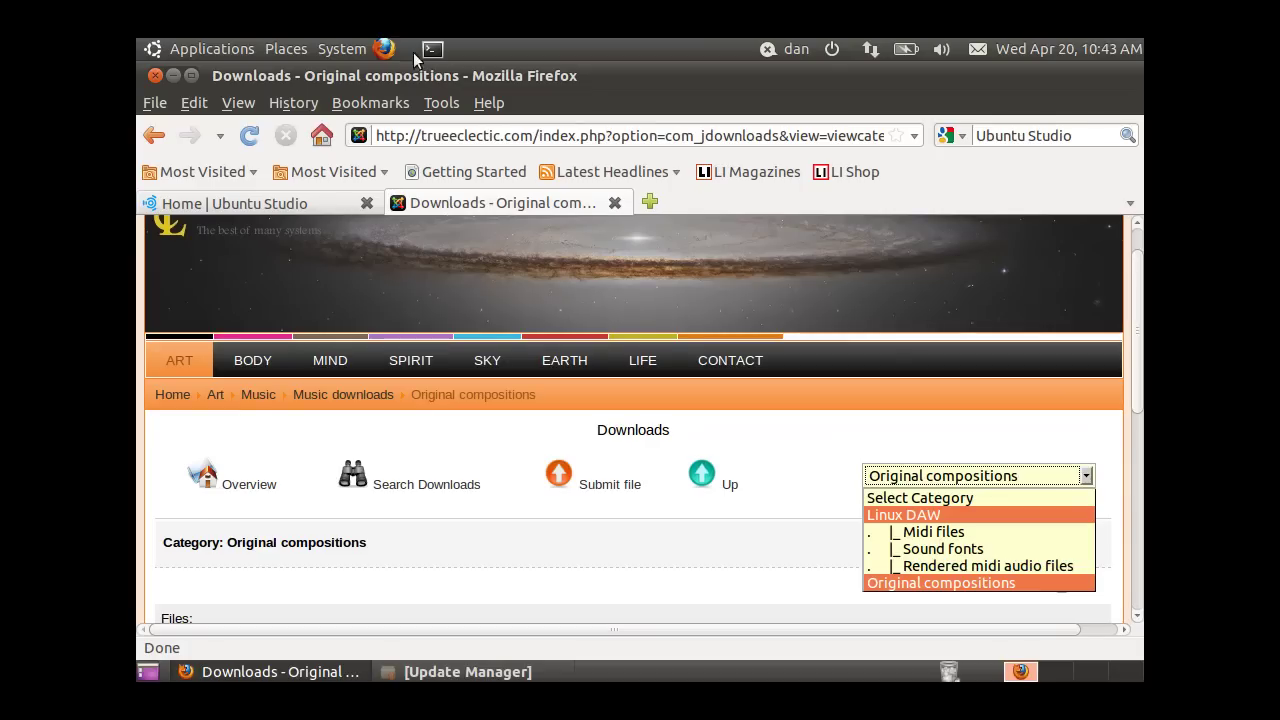
click(175, 82)
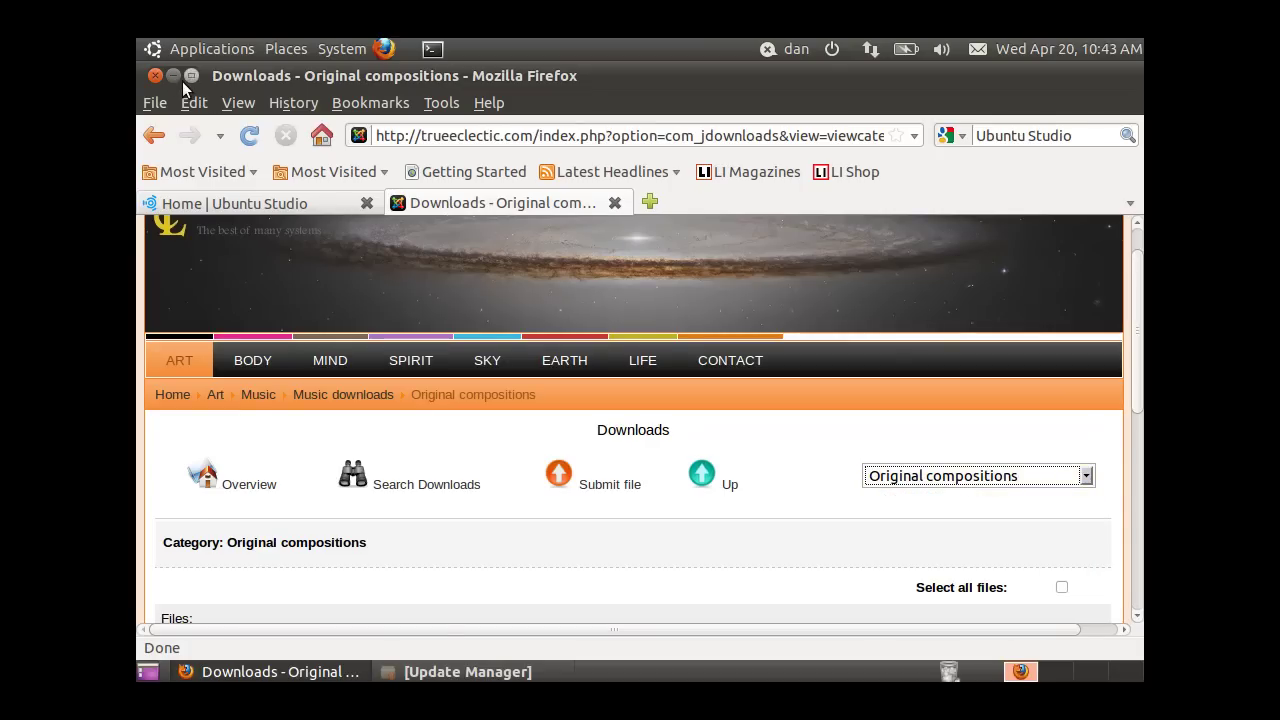
Minimize the browser, open a terminal and run "sudo apt-get install vlc"
click(173, 75)
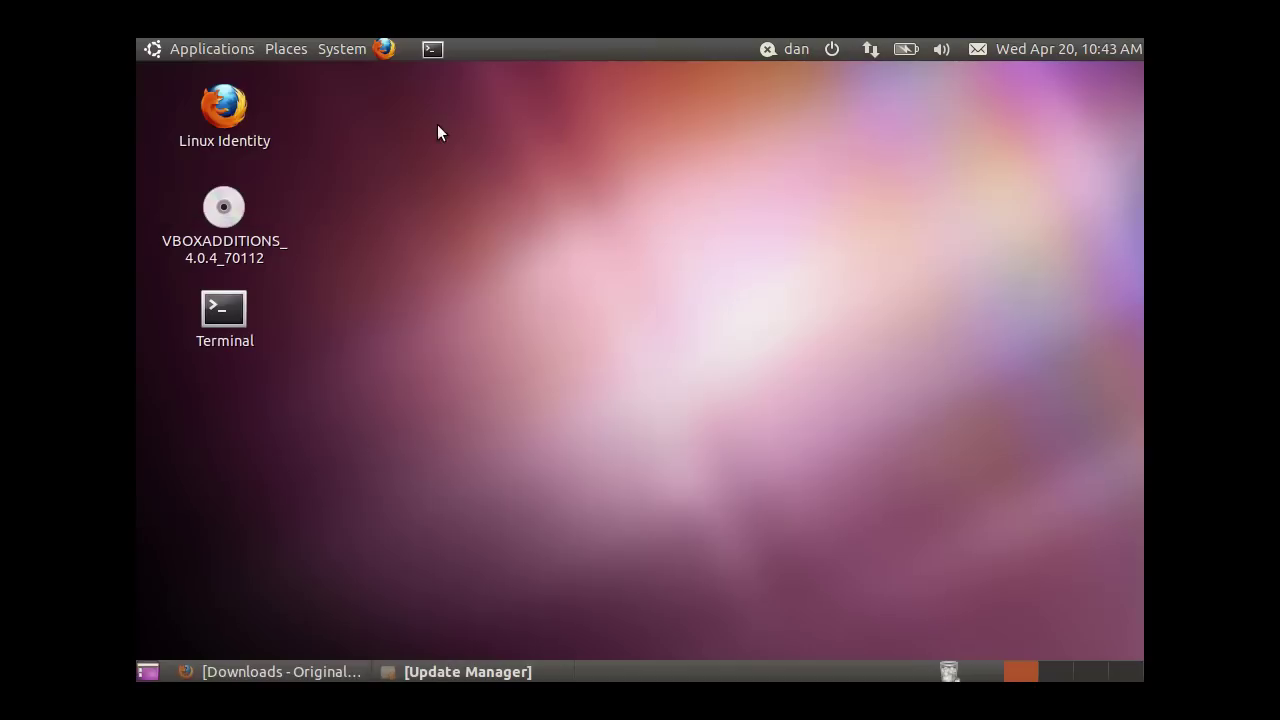
click(434, 51)
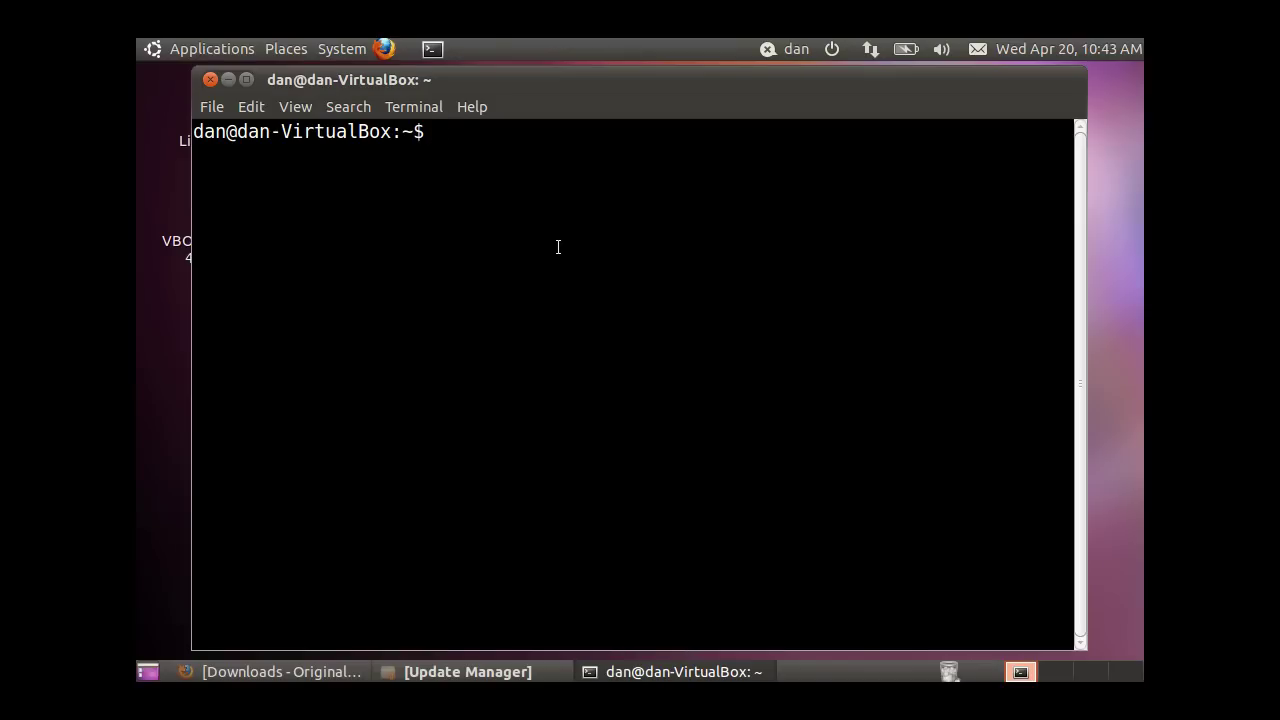
text(sudo apt-get )
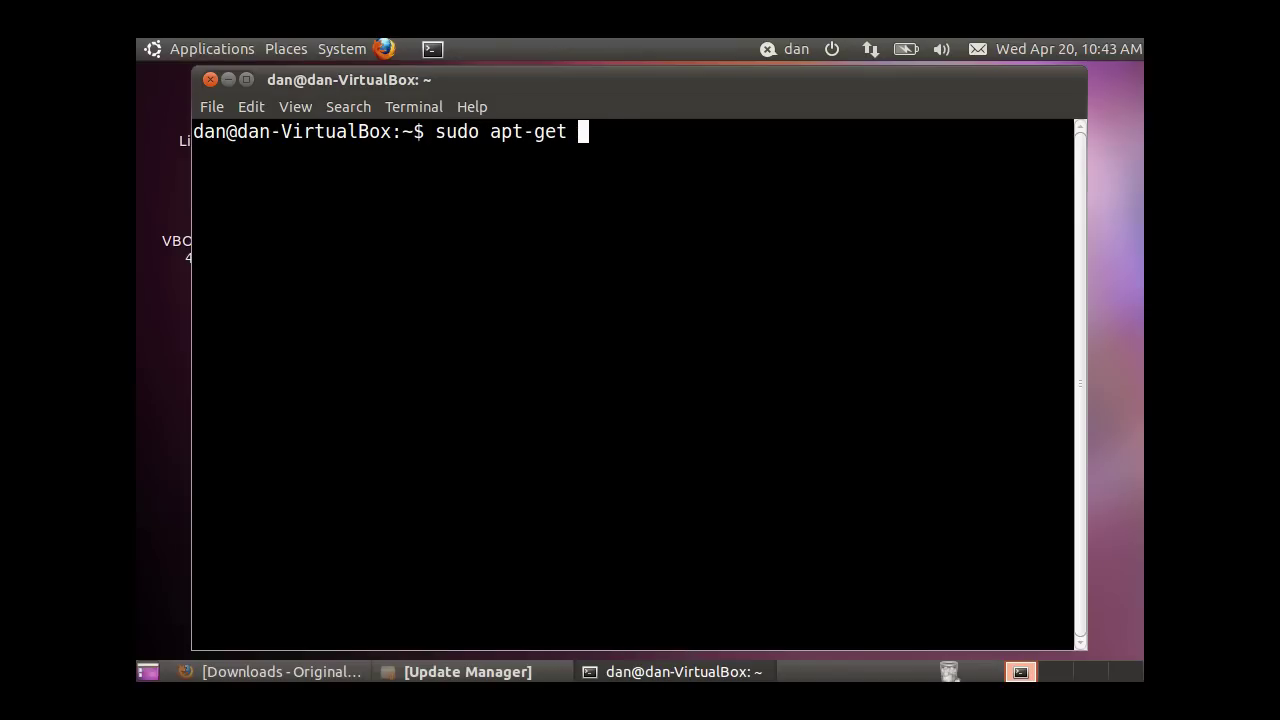
text(install )
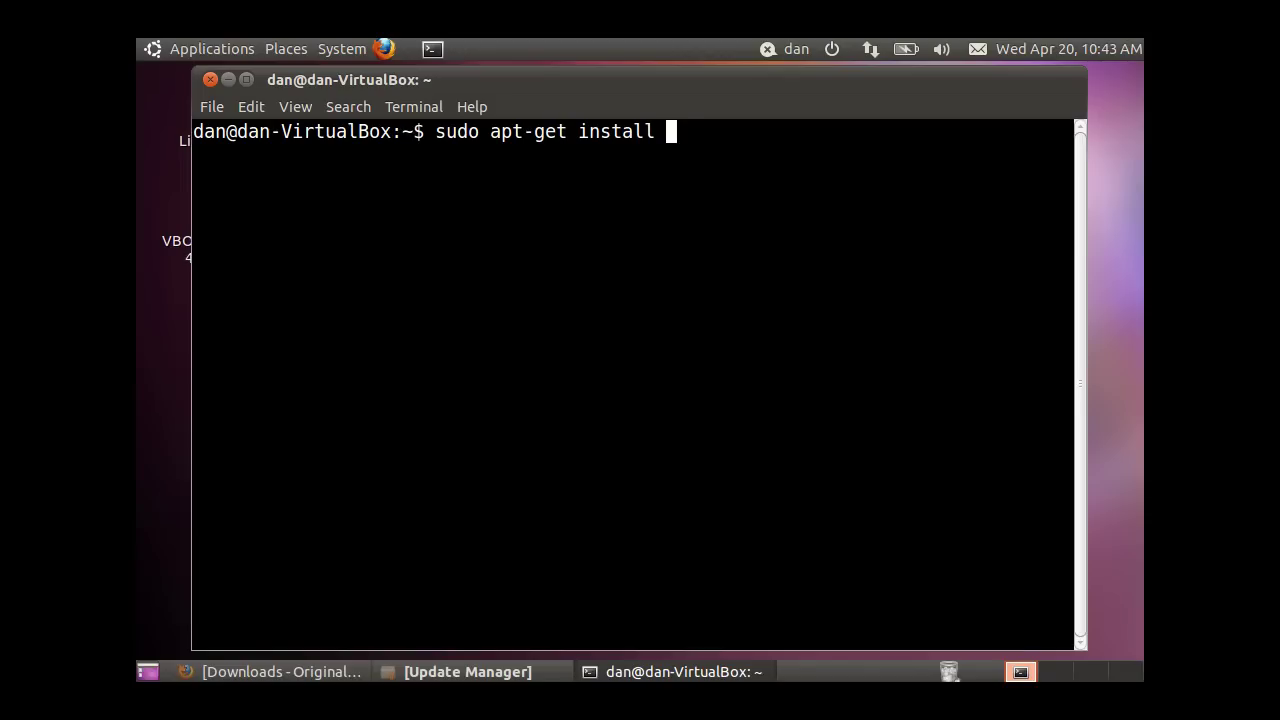
text(vlc)
key(Return)
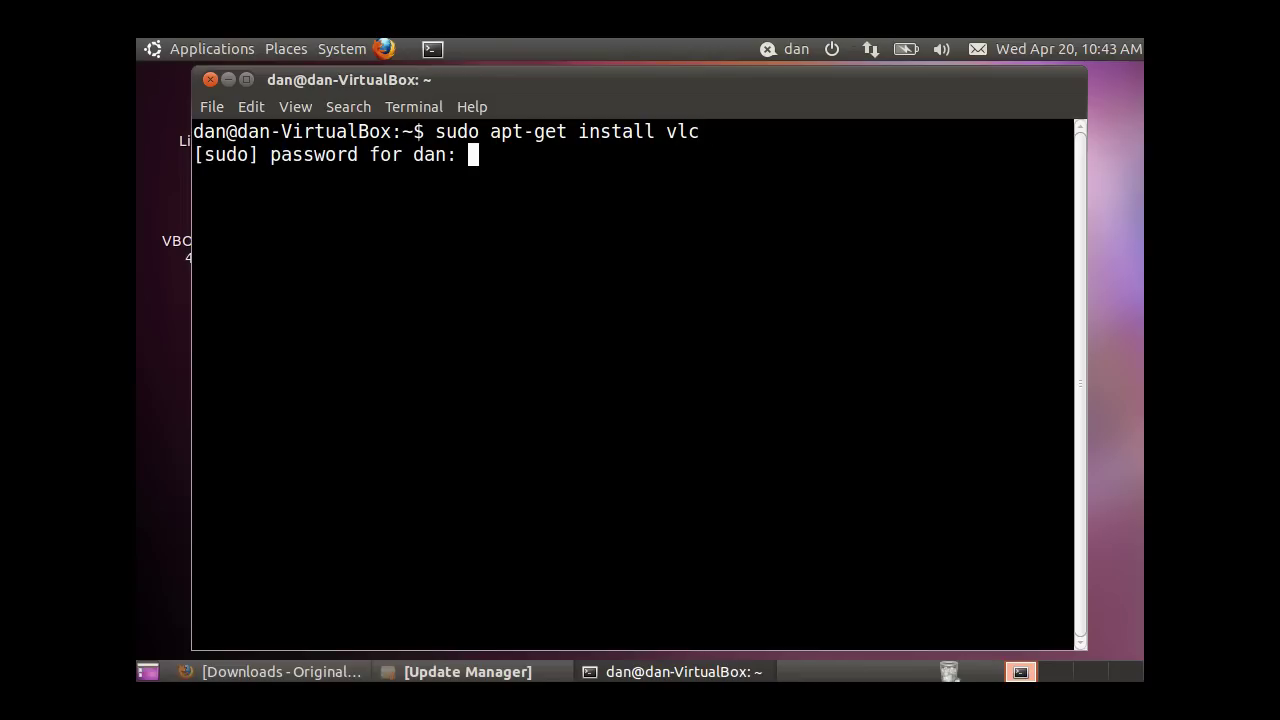
Enter the sudo password and accept the VLC package installation
key(Return)
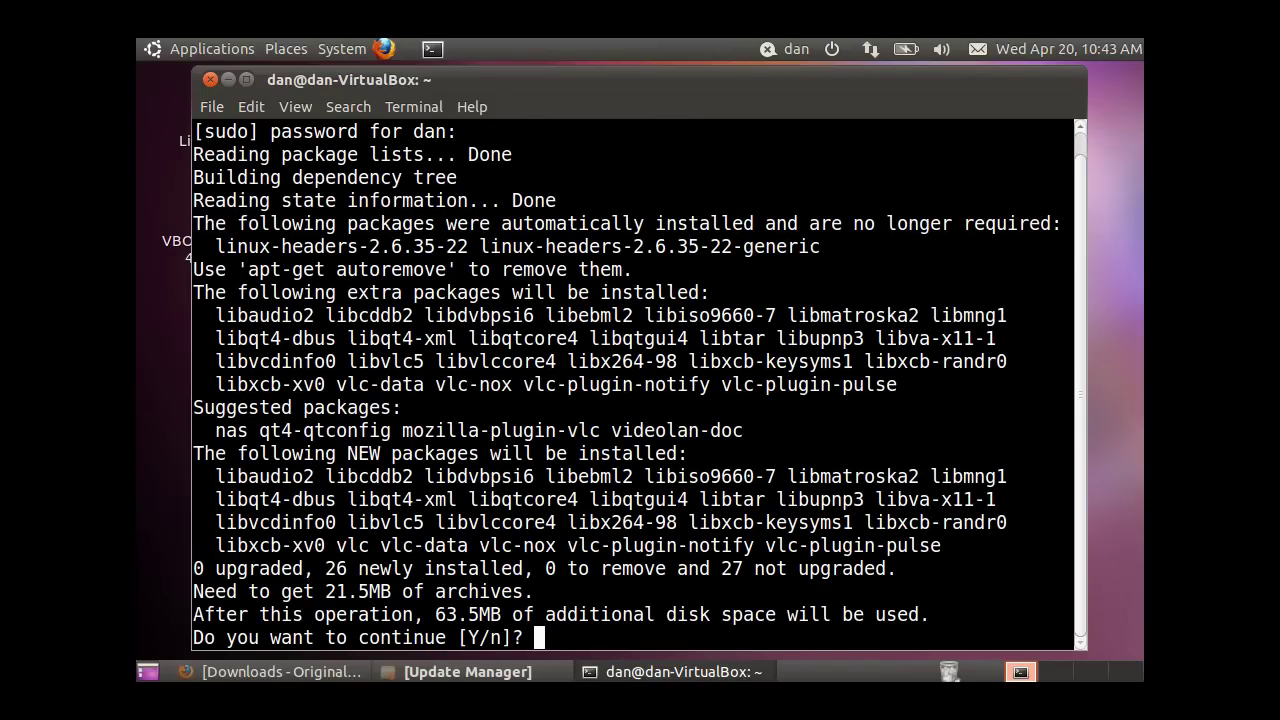
text(y)
key(Return)
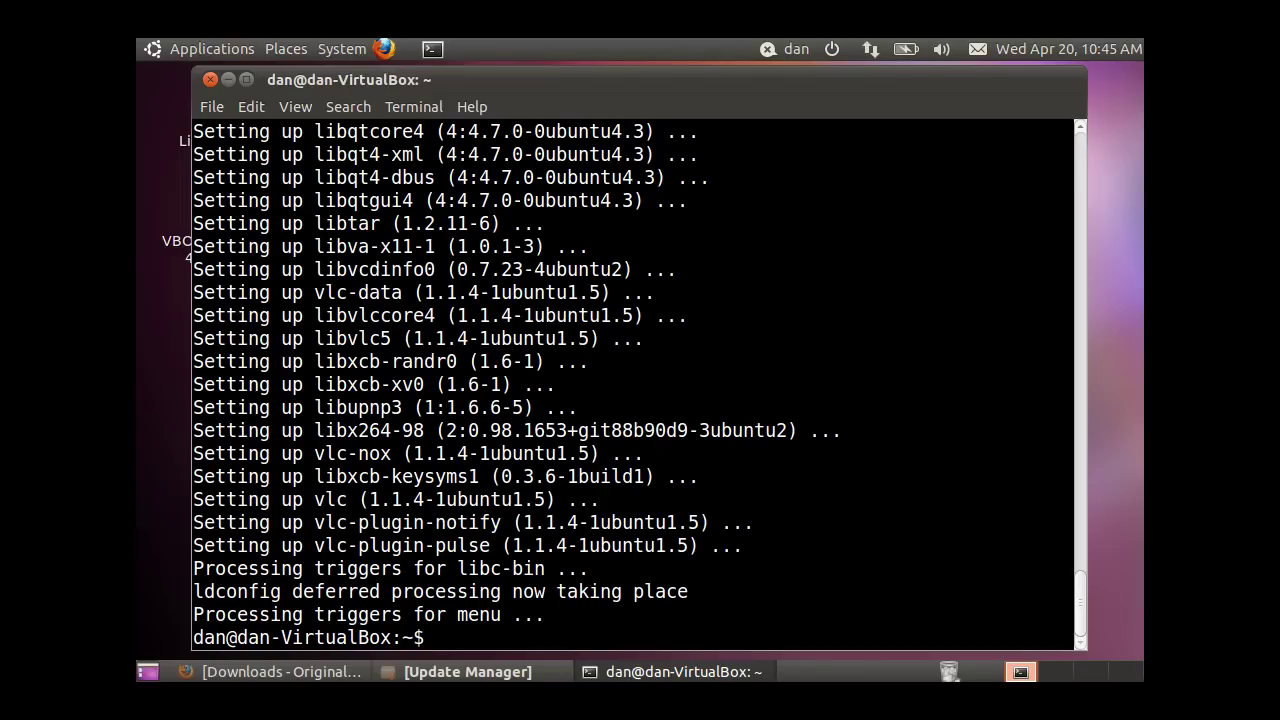
Check the installed Sound & Video applications for VLC media player without launching it
click(215, 50)
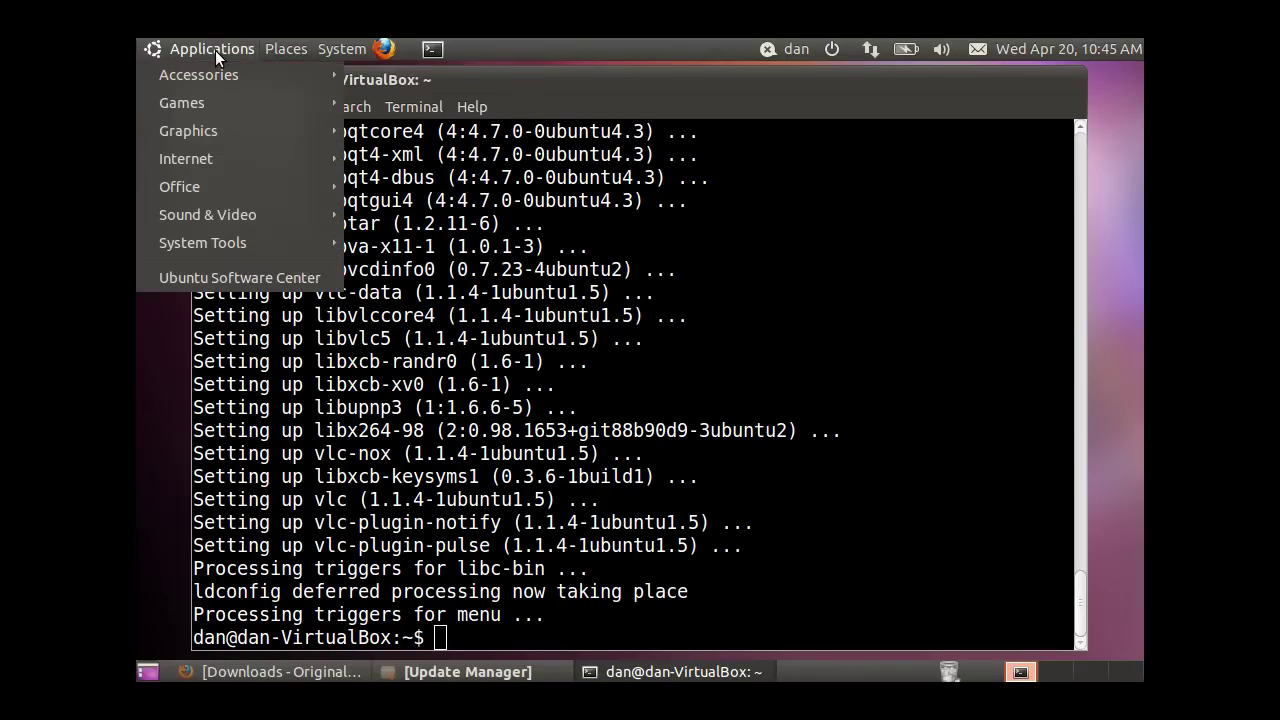
mouse_move(230, 224)
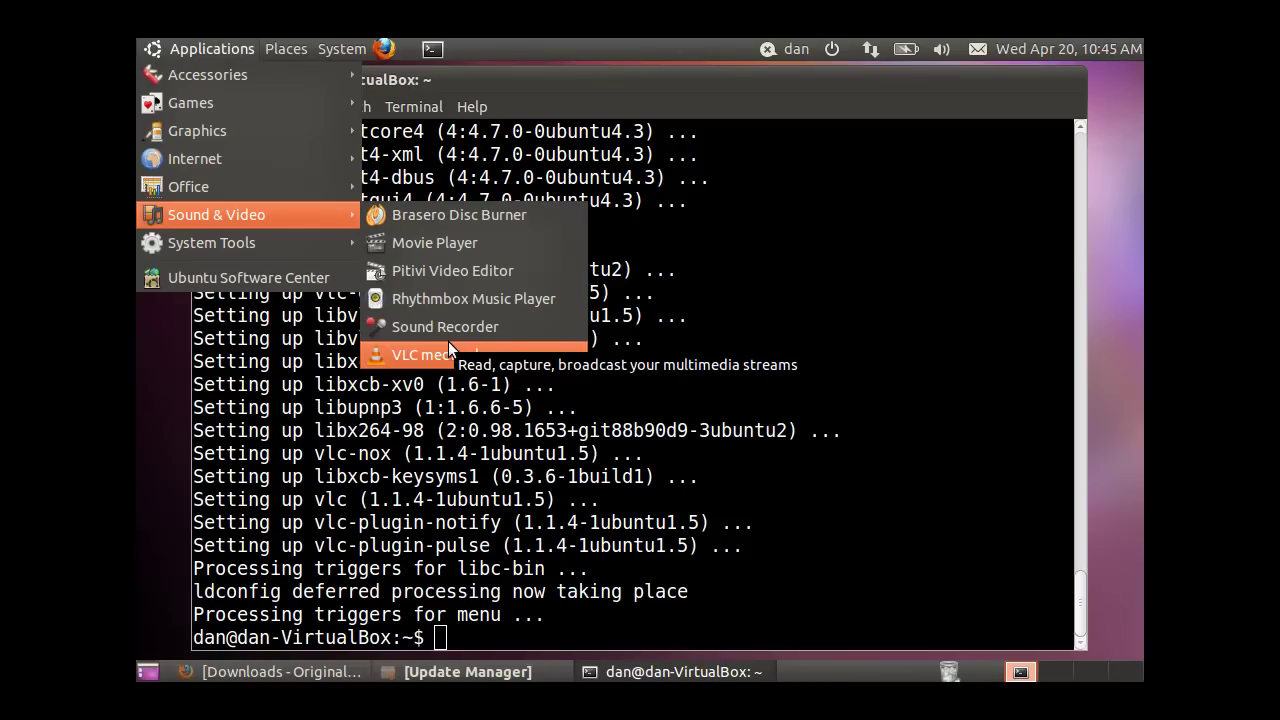
click(866, 292)
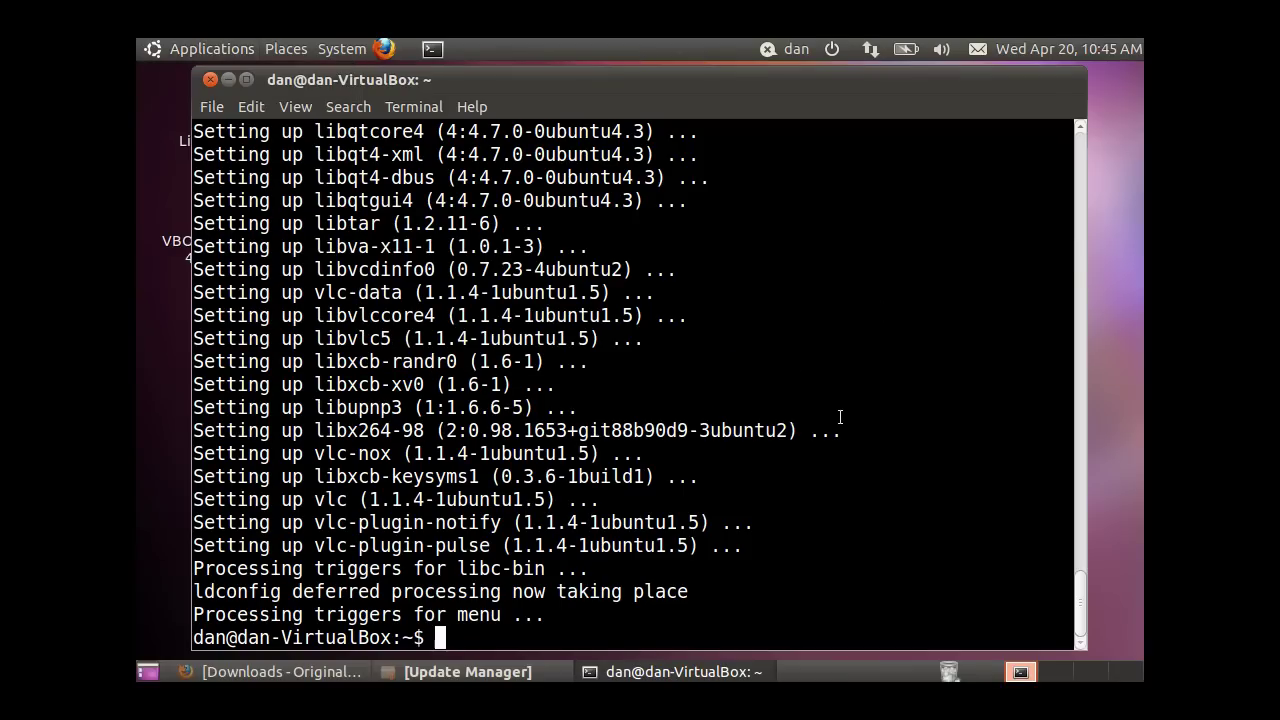
Install Audacity from the terminal with "sudo apt-get install audacity" and accept the package installation
text(sudo apt-get install vlc)
key(BackSpace)
key(BackSpace)
key(BackSpace)
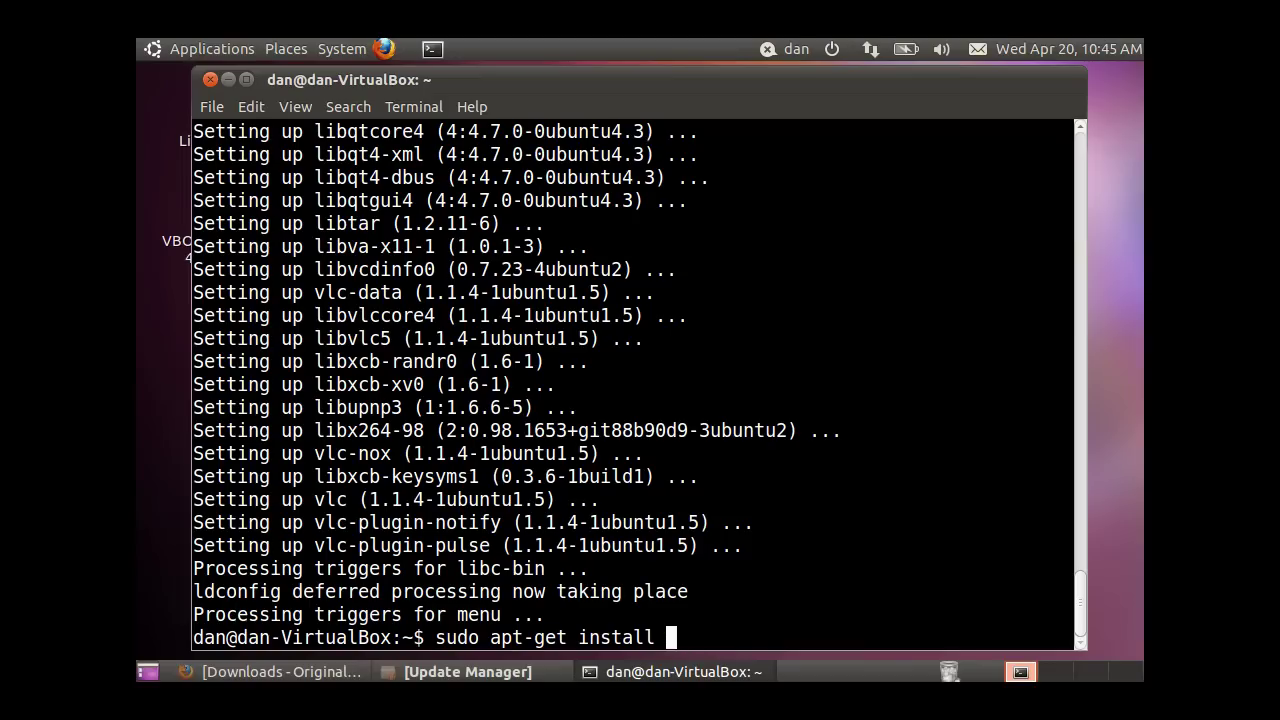
text(audaci)
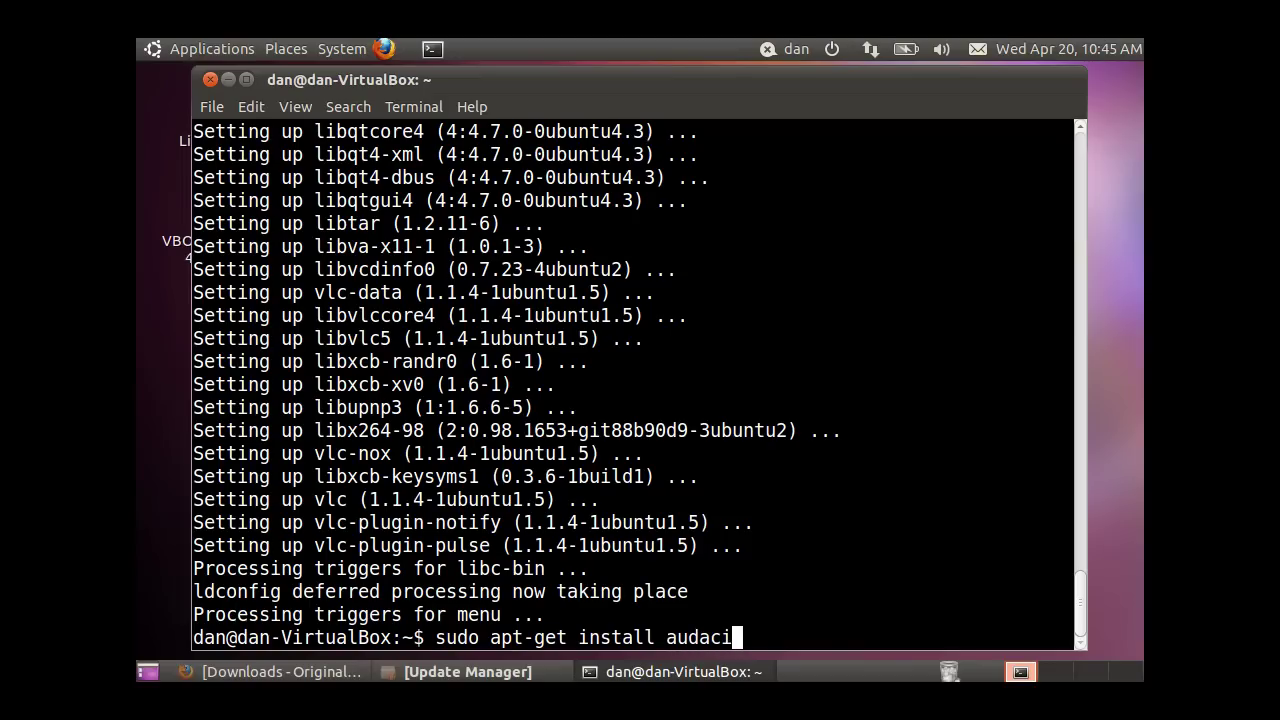
text(ty)
key(Return)
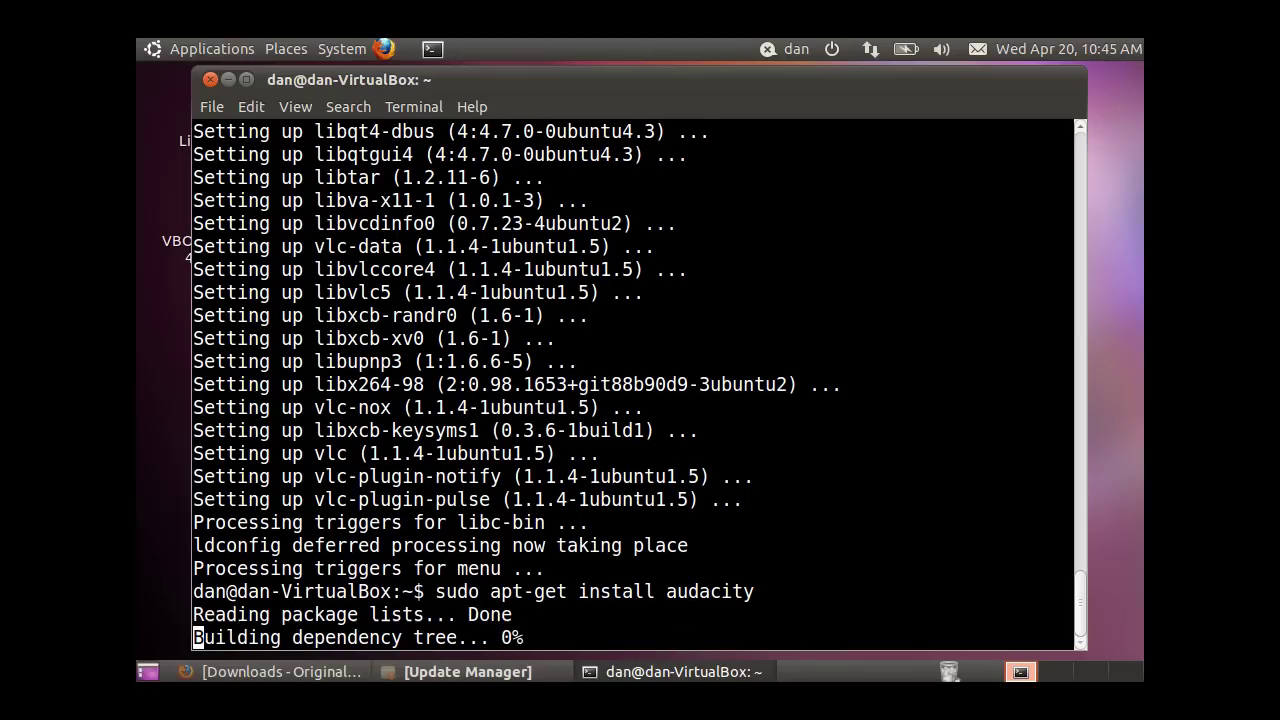
text(y)
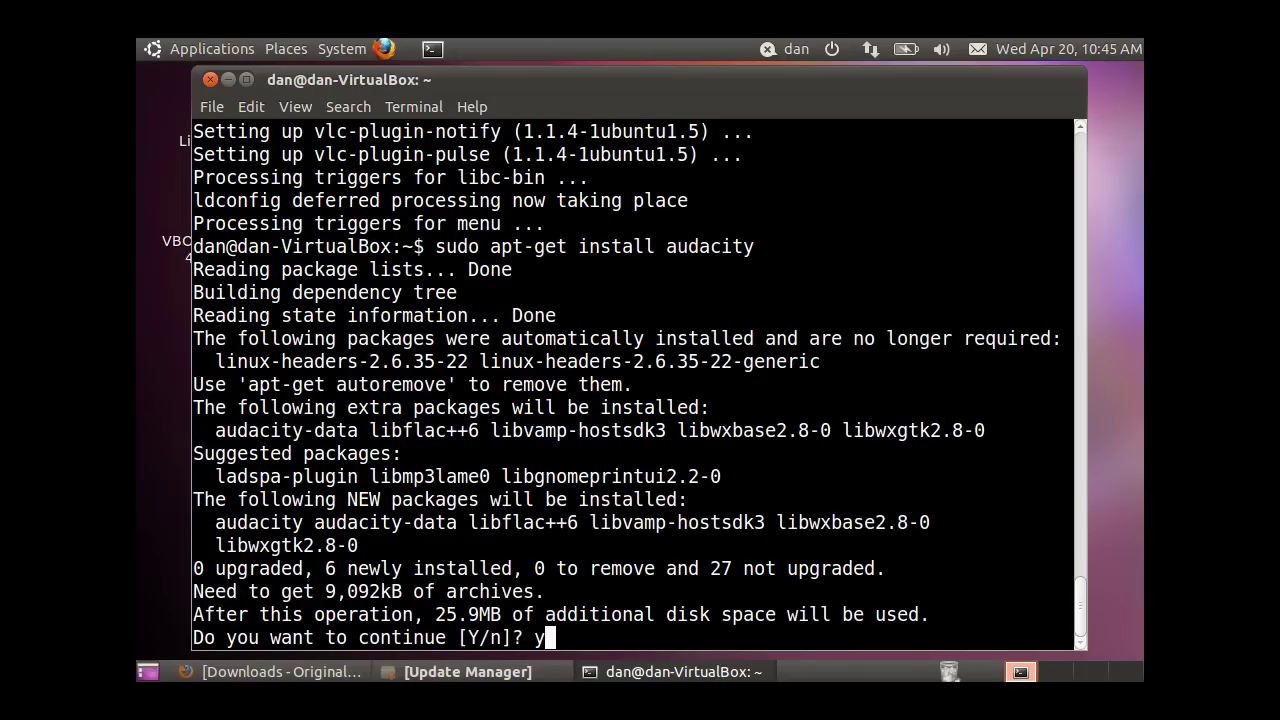
key(Return)
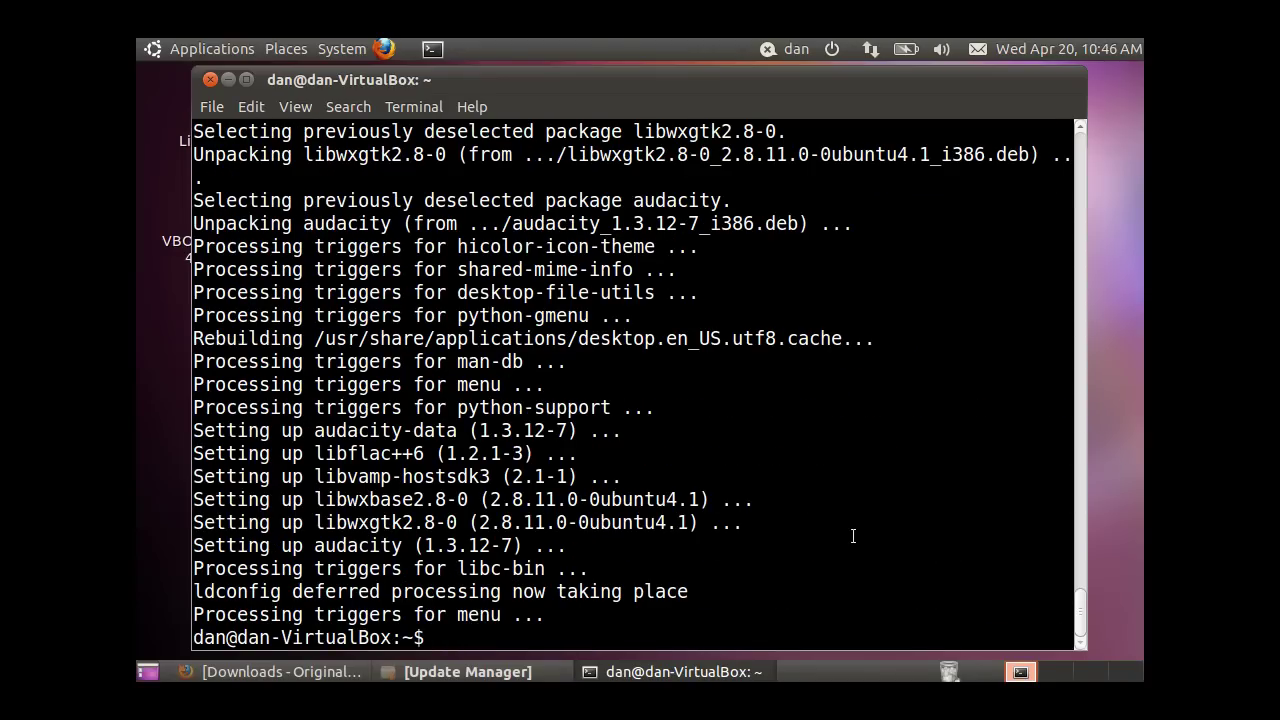
Reuse the previous install command to run "sudo apt-get install jackd jack-tools muse ardour"
key(Up)
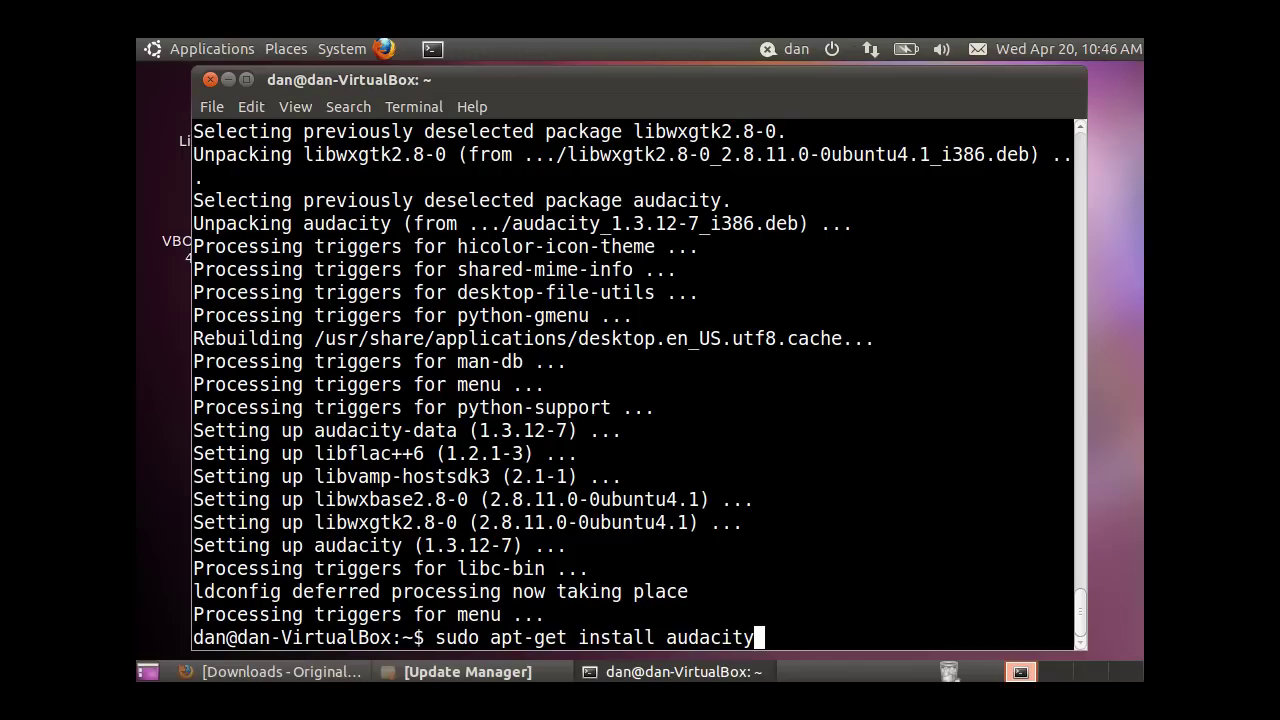
key(BackSpace)
key(BackSpace)
key(BackSpace)
key(BackSpace)
key(BackSpace)
key(BackSpace)
key(BackSpace)
key(BackSpace)
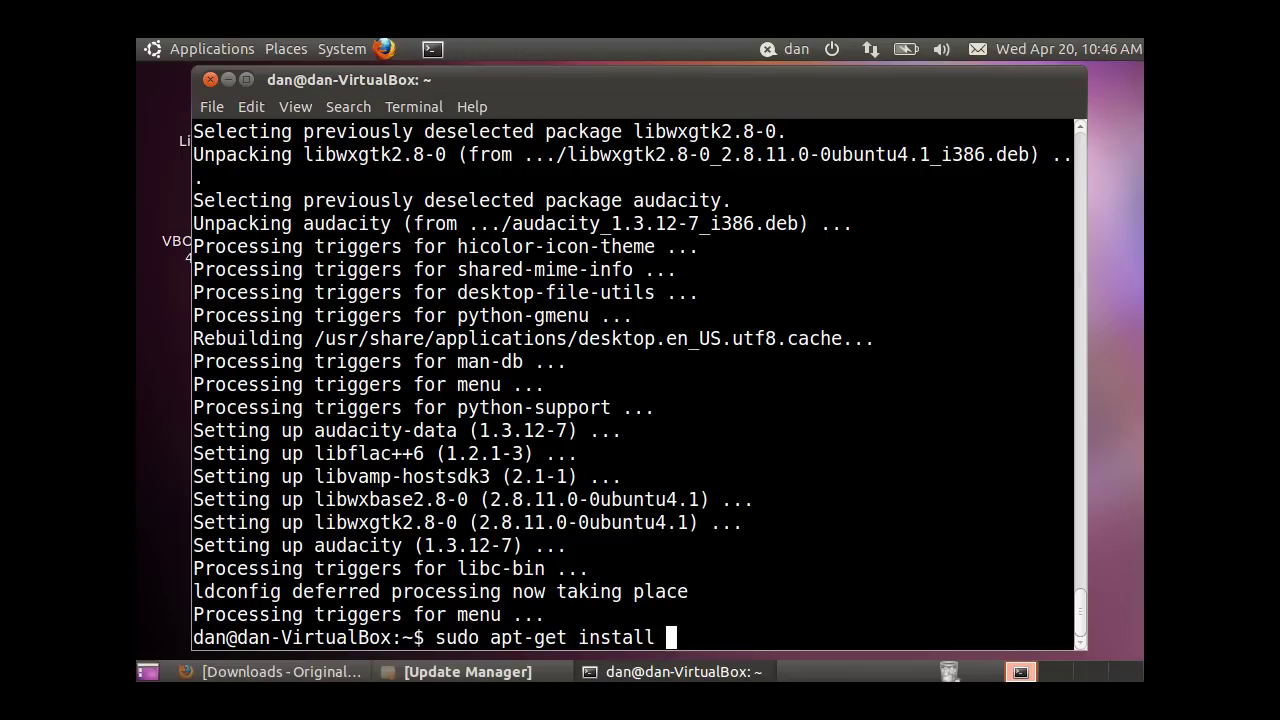
text(jackd )
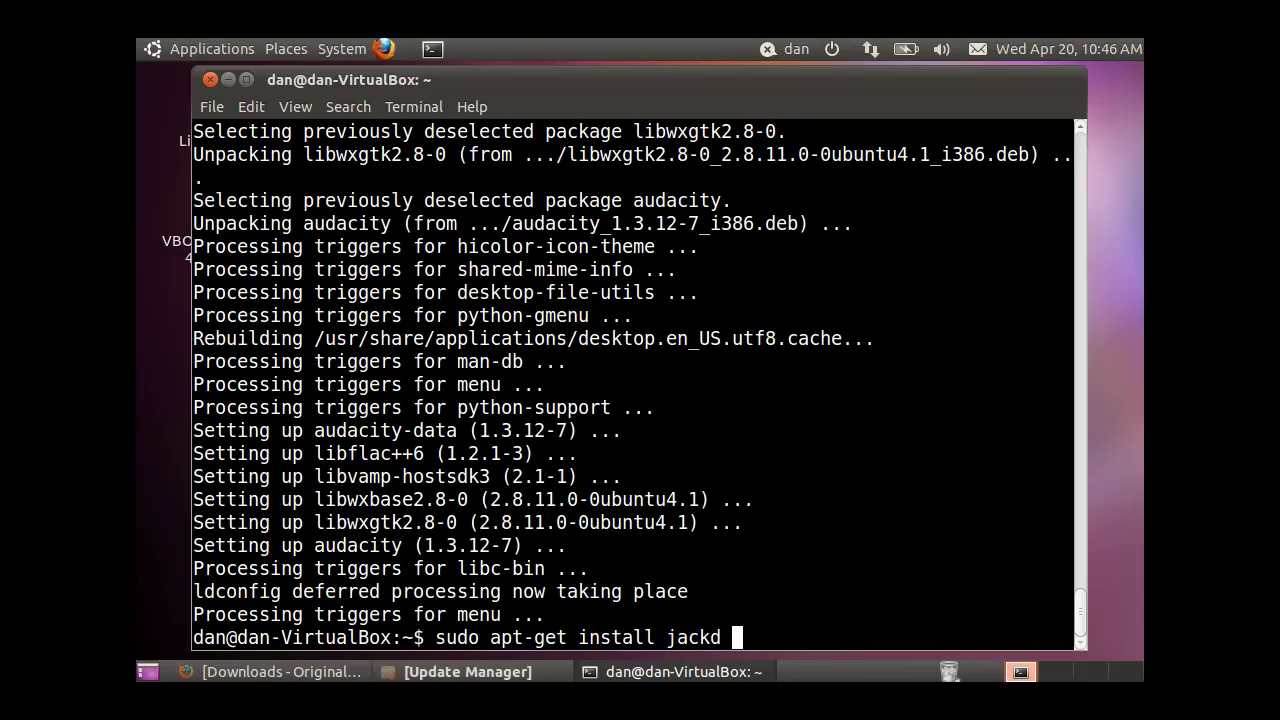
text(jack-tools)
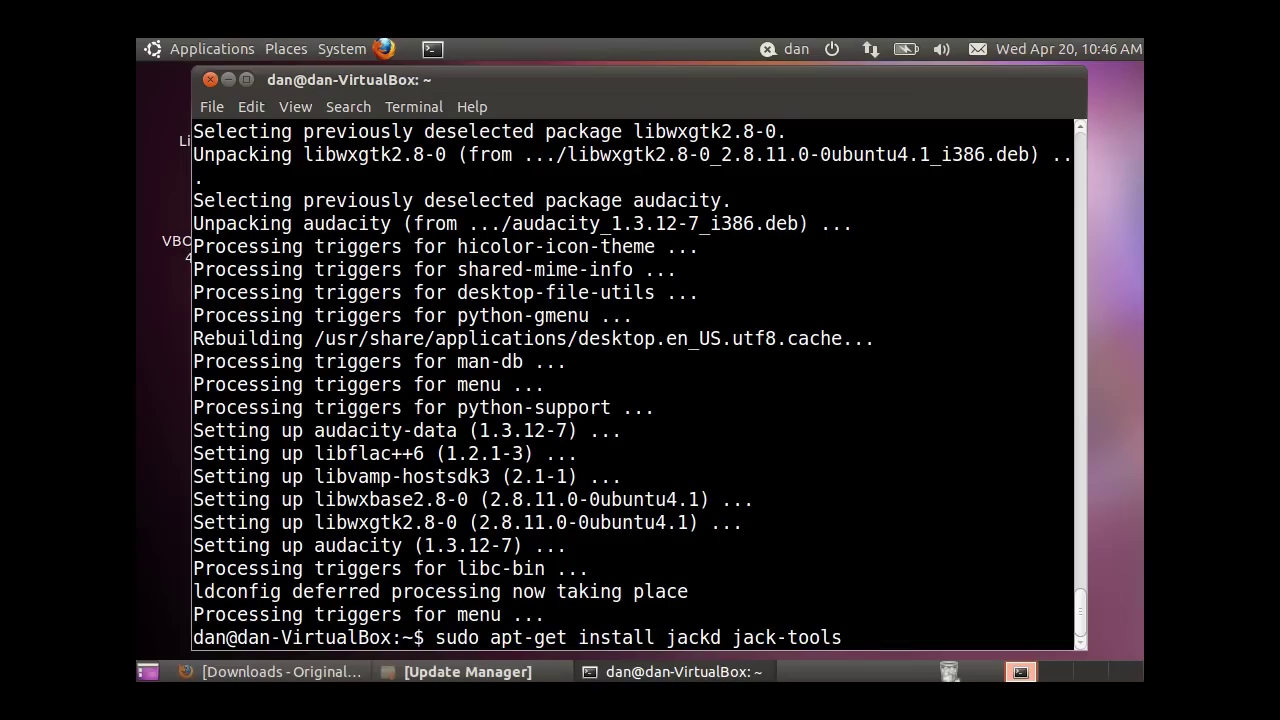
text( muse ardour)
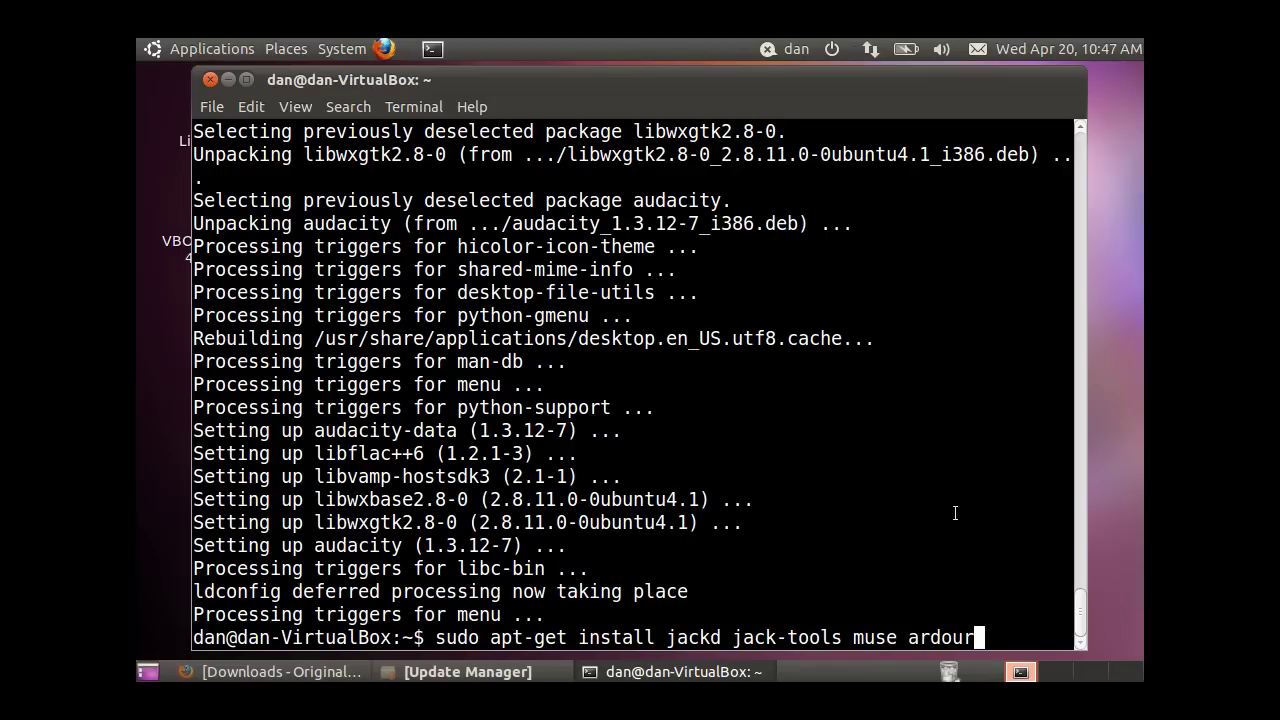
key(Return)
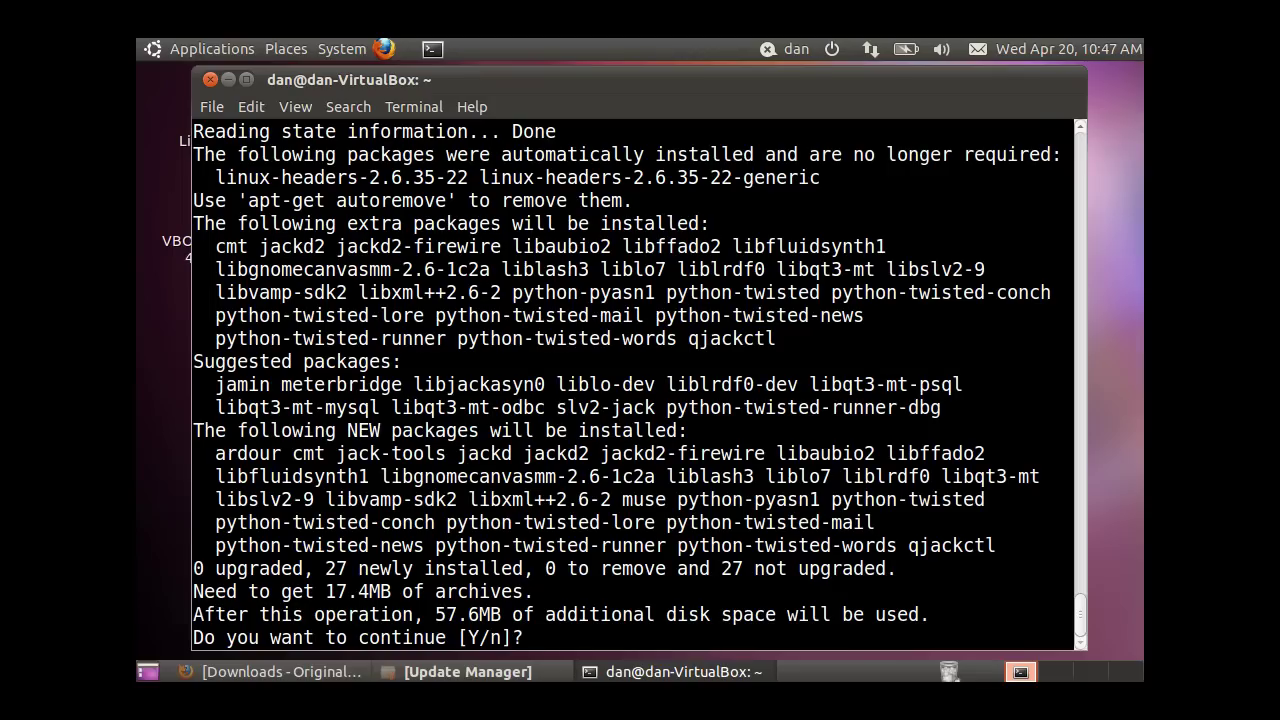
Accept the installation of the JACK, MusE and Ardour packages and decline realtime process priority for jackd2
text(y)
key(Return)
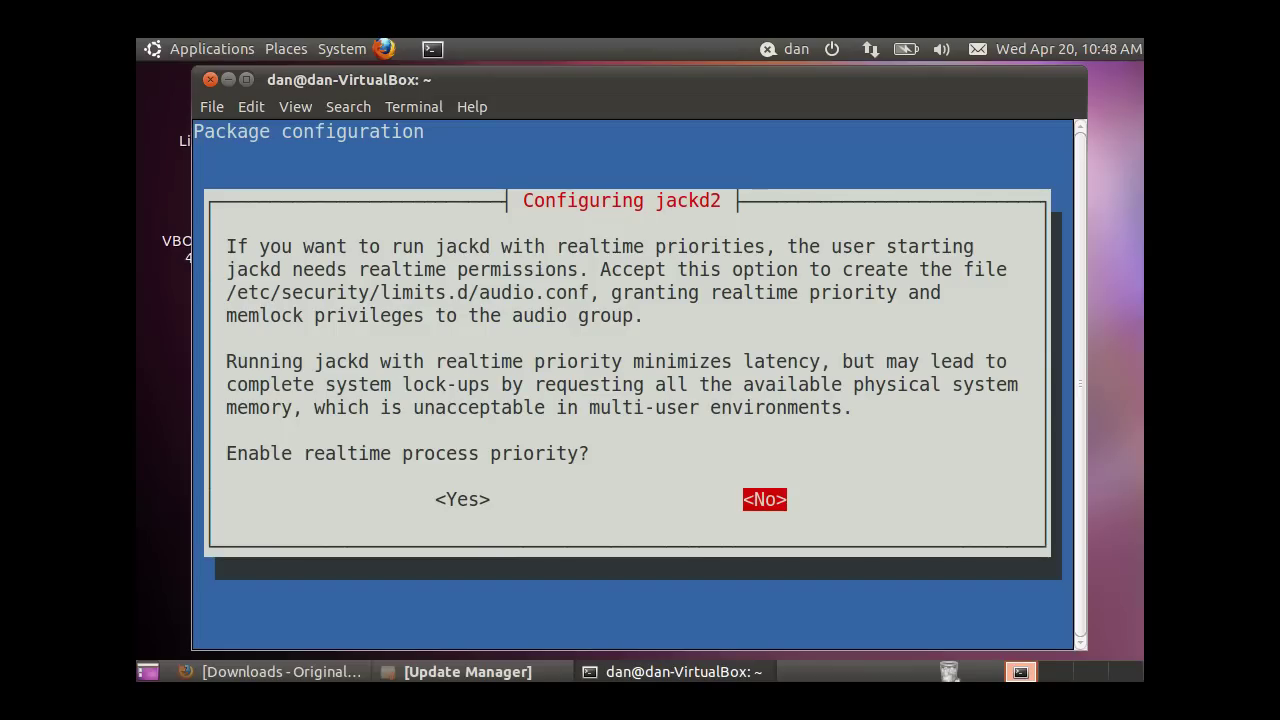
key(Return)
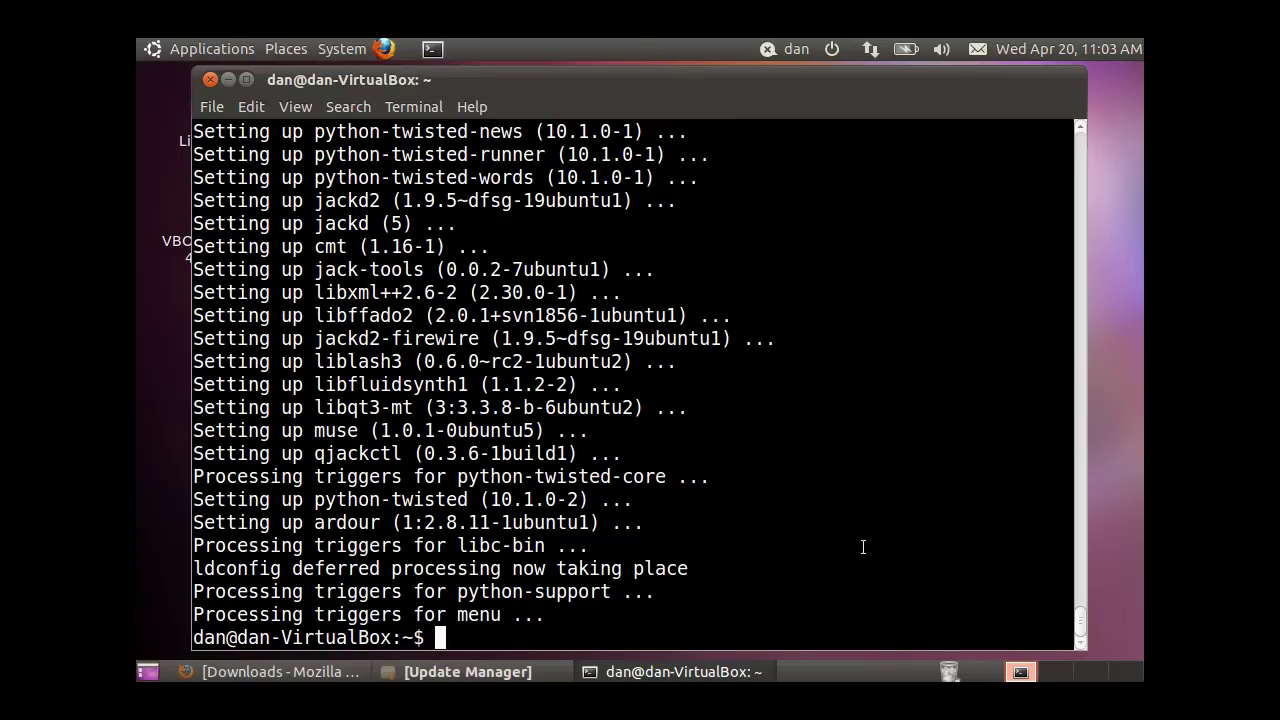
Check the installed Sound & Video applications for Ardour, Audacity, JACK Control and MusE
click(211, 48)
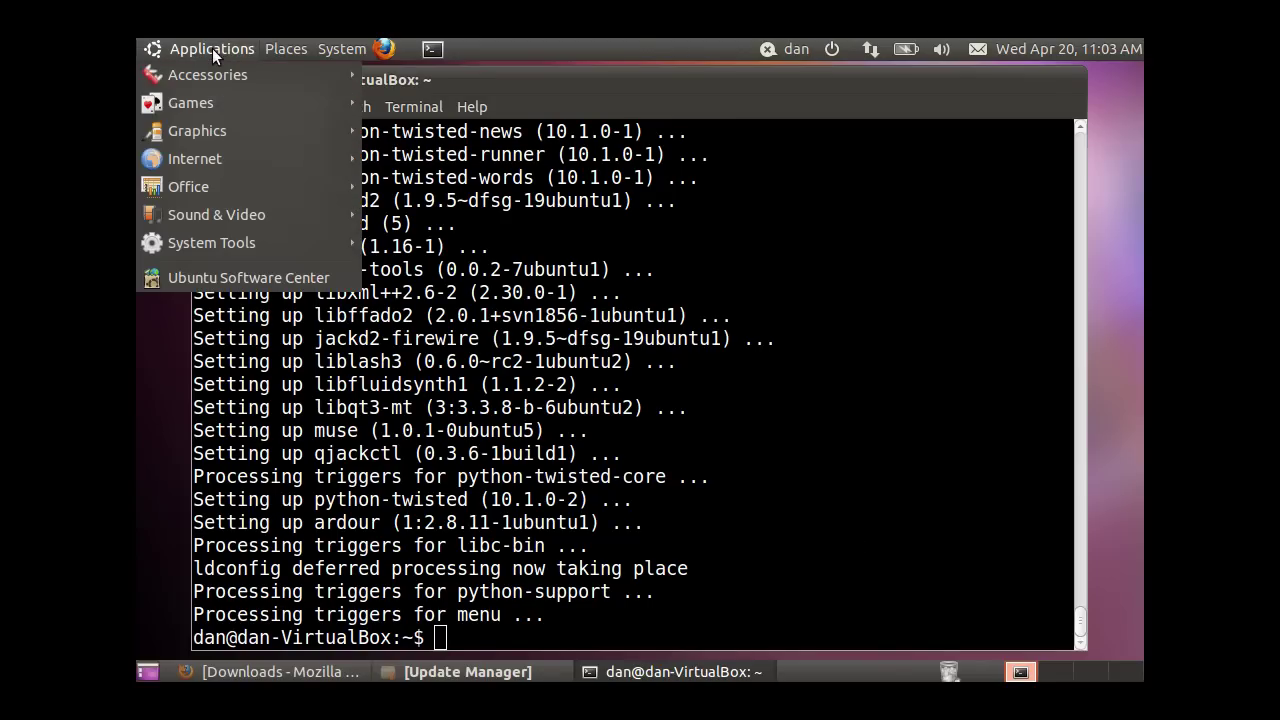
mouse_move(216, 213)
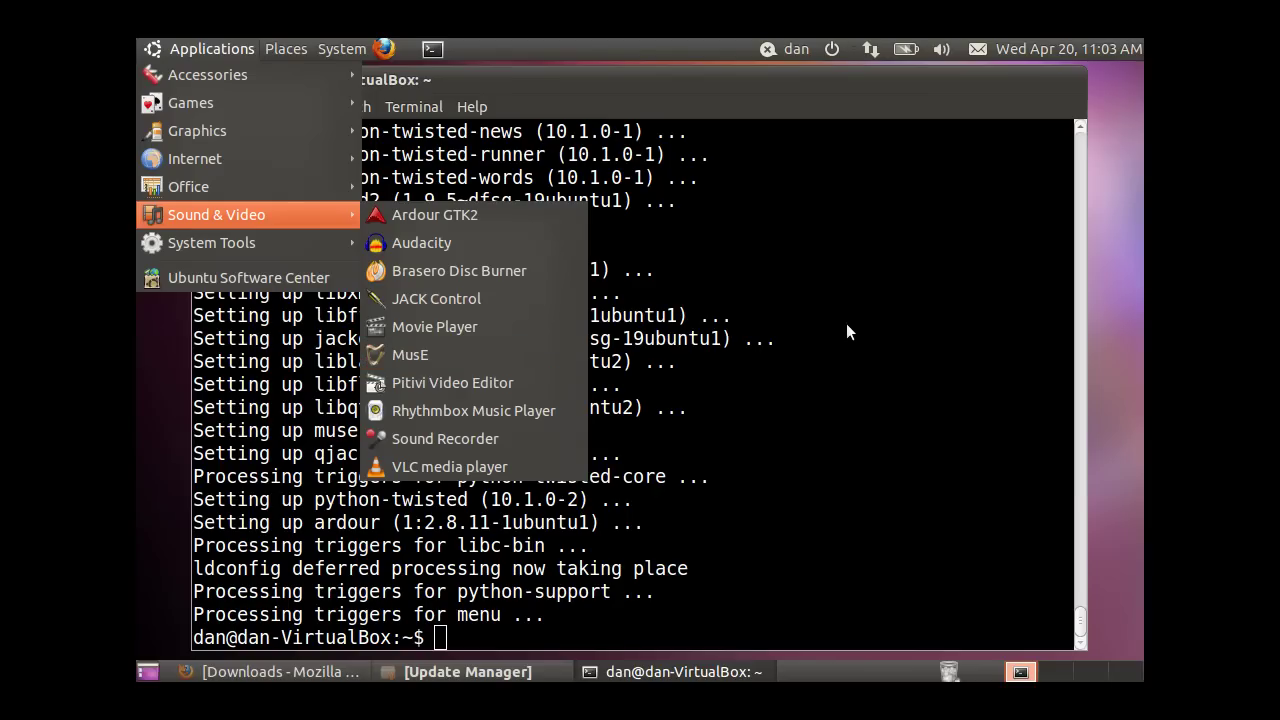
Launch JACK Control with the terminal minimized and review its server setup parameters without changing them
click(455, 300)
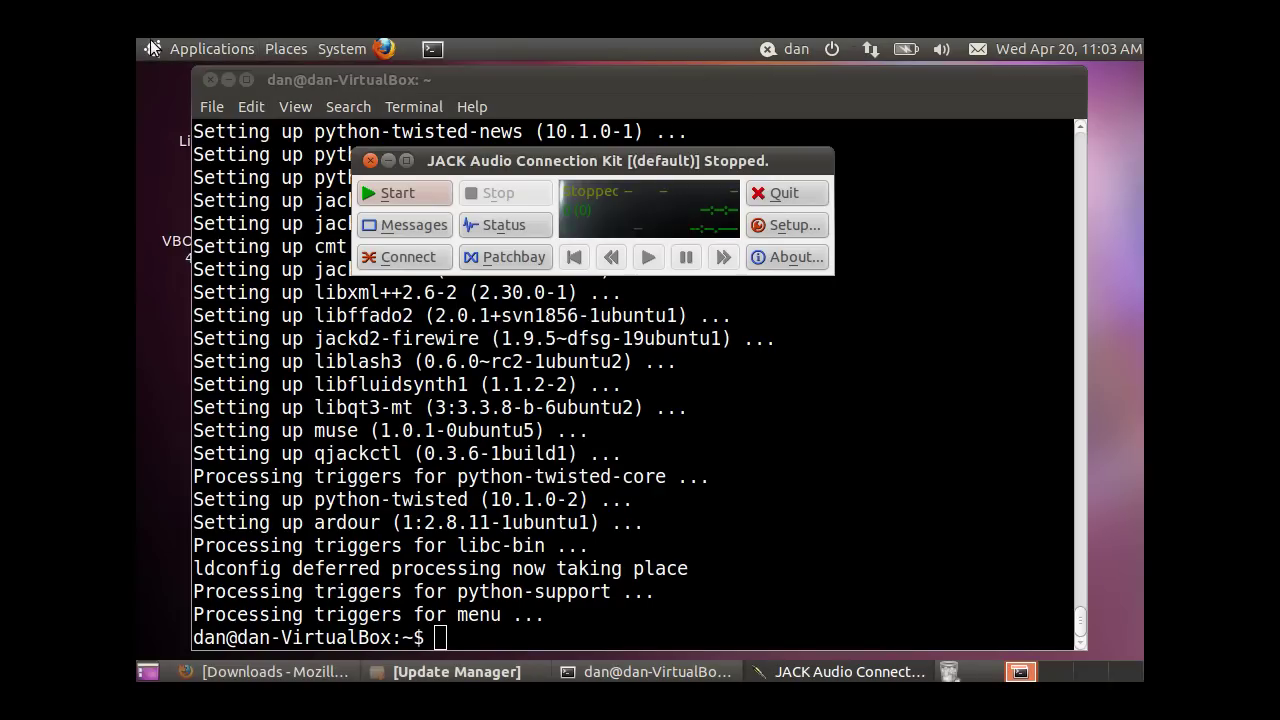
click(230, 79)
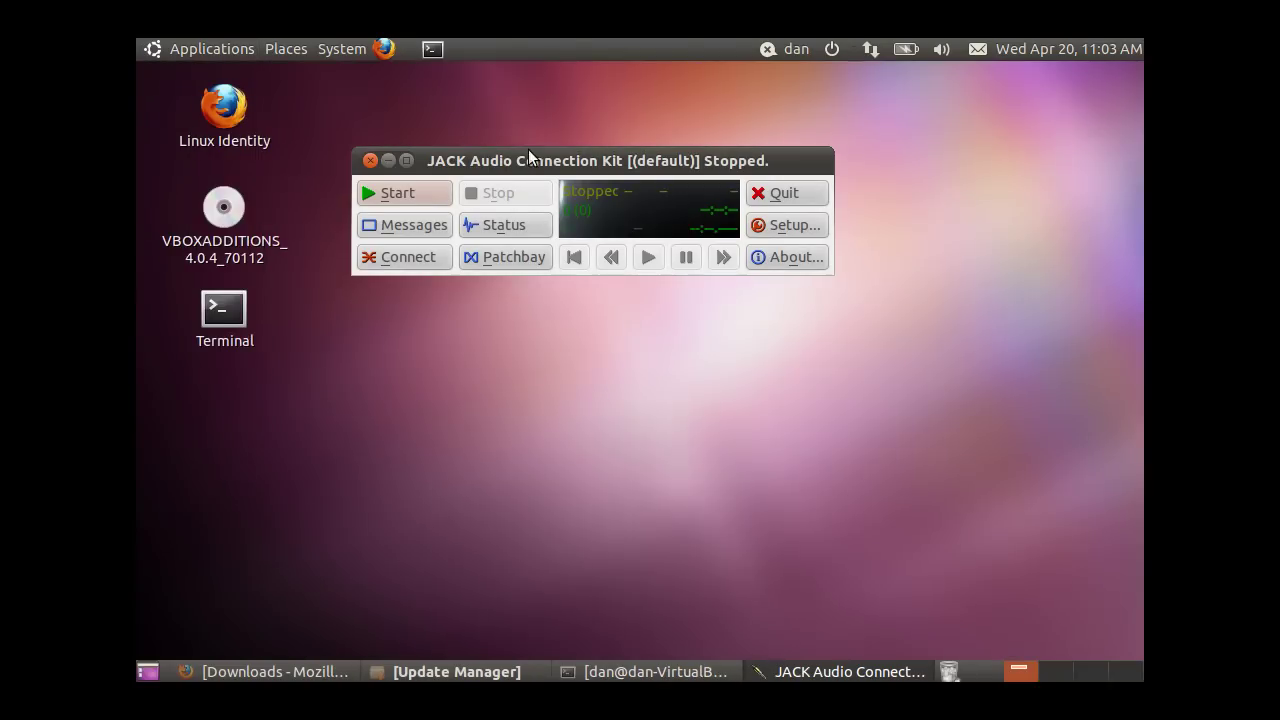
drag(529, 157, 525, 133)
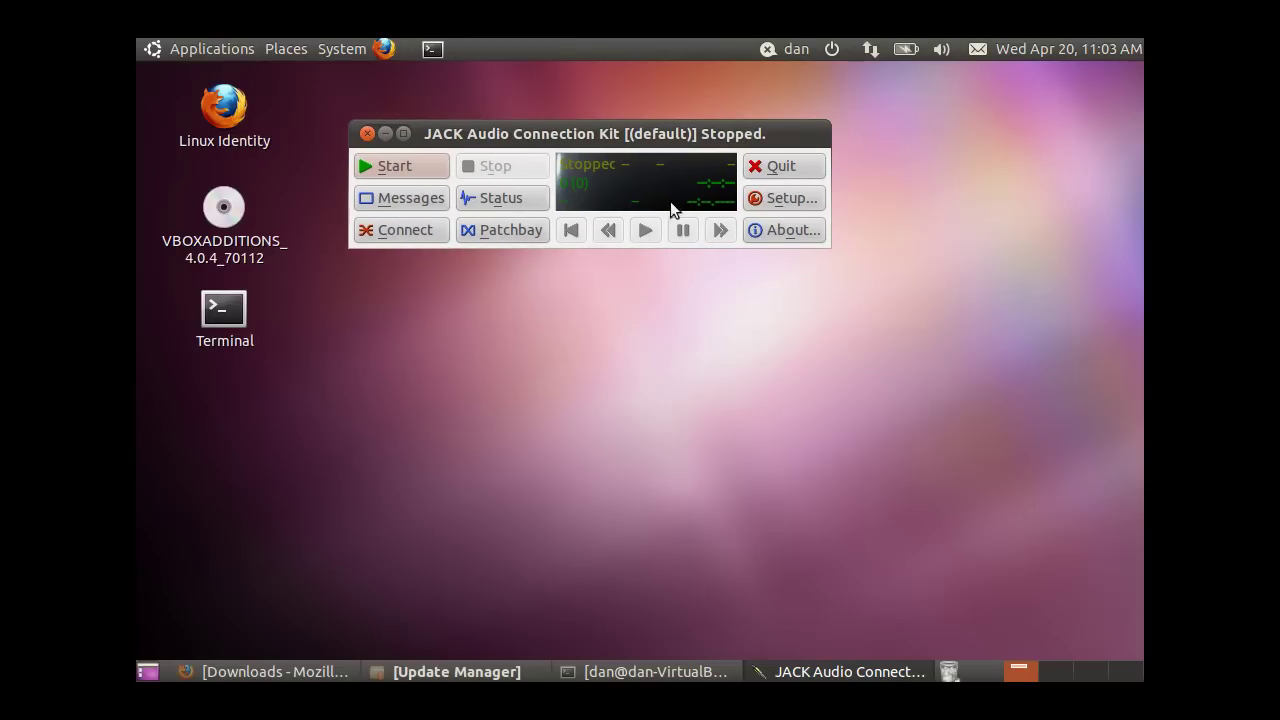
click(788, 199)
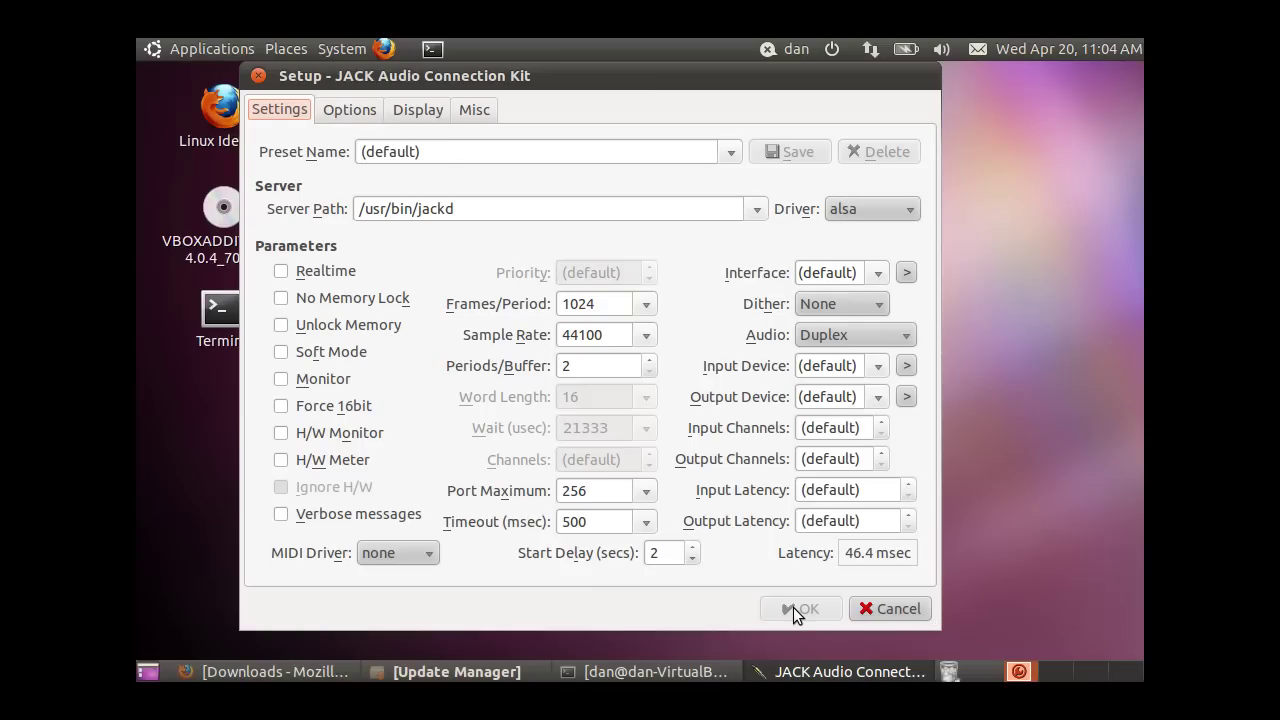
click(902, 609)
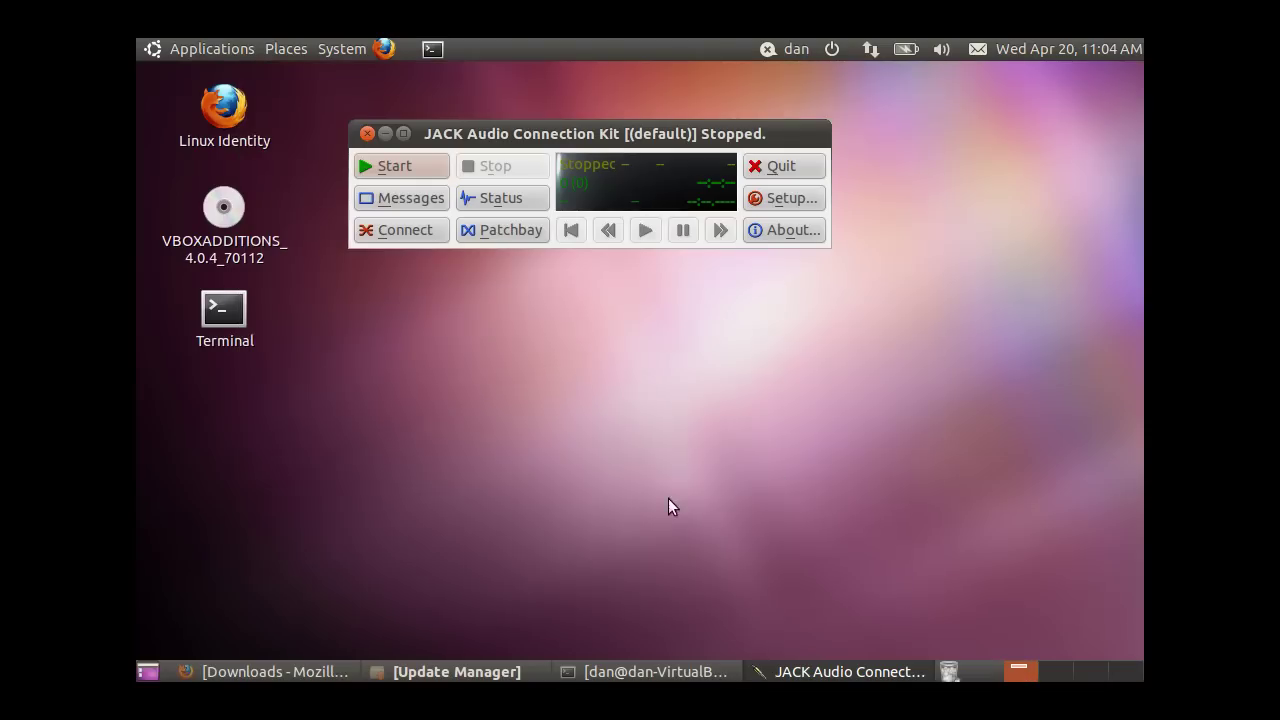
Test the JACK server with the default preset by starting it and stopping it again
click(406, 168)
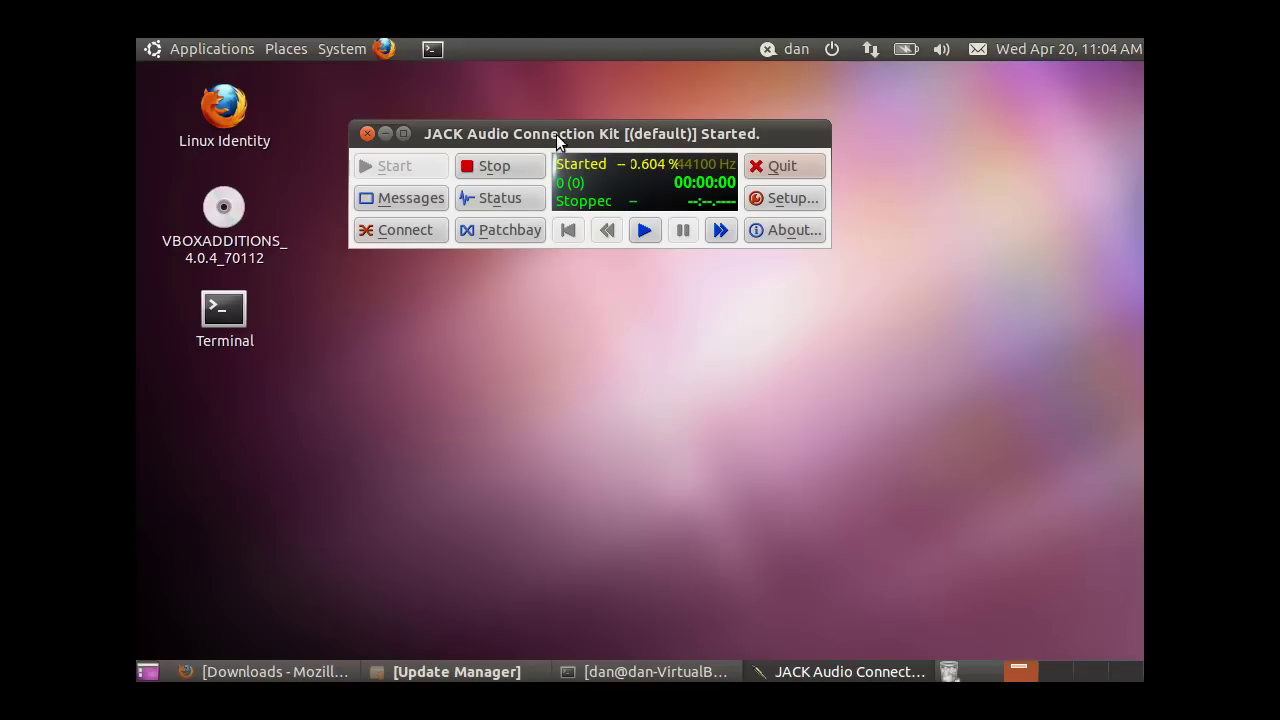
drag(556, 134, 571, 172)
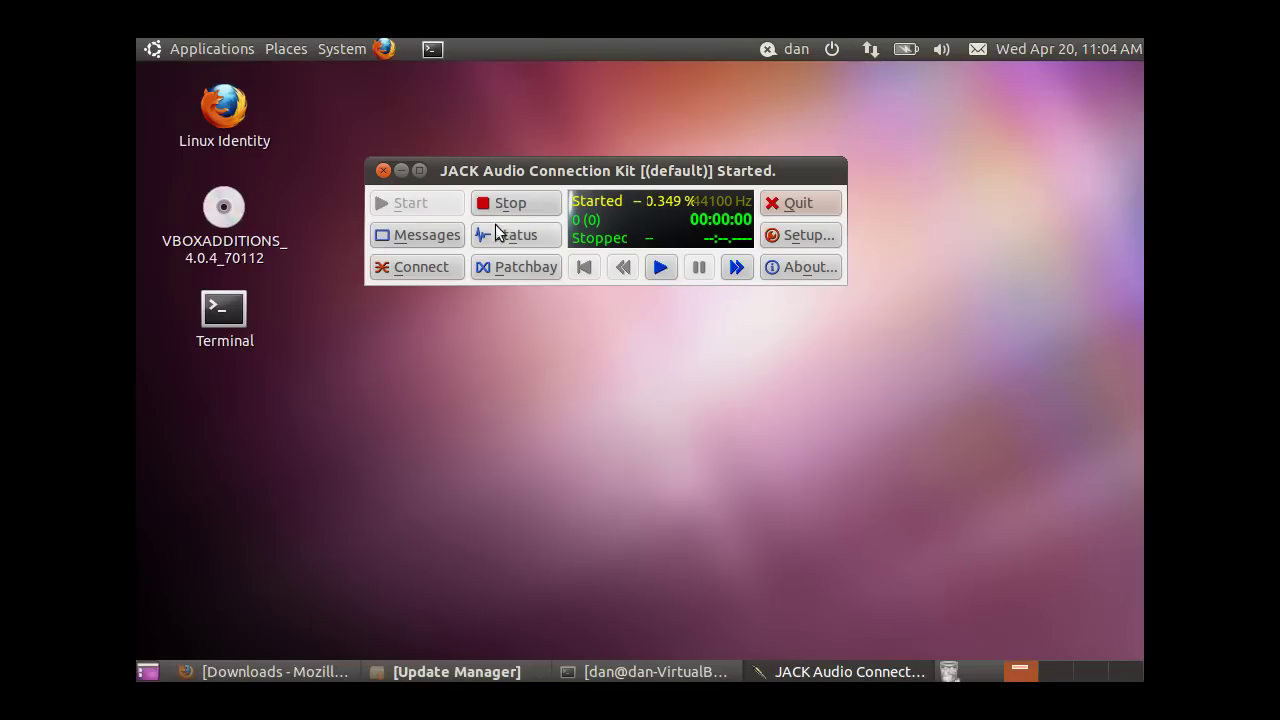
drag(566, 175, 580, 137)
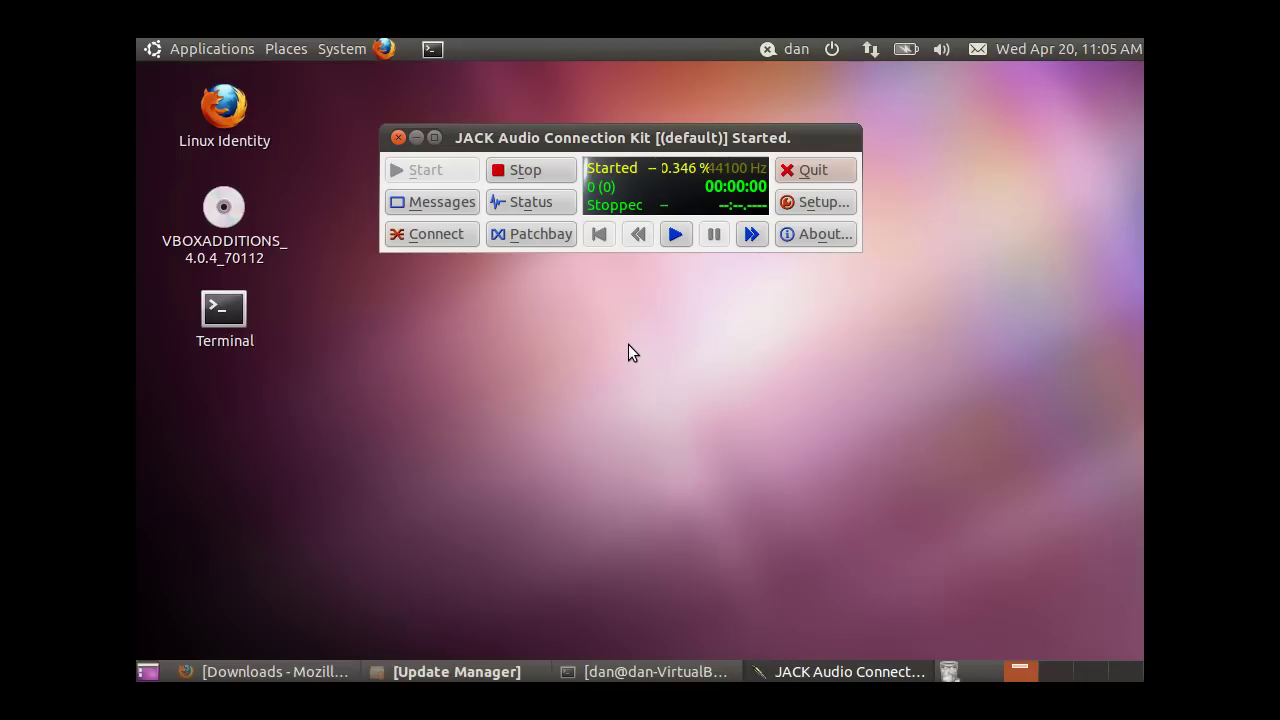
click(530, 178)
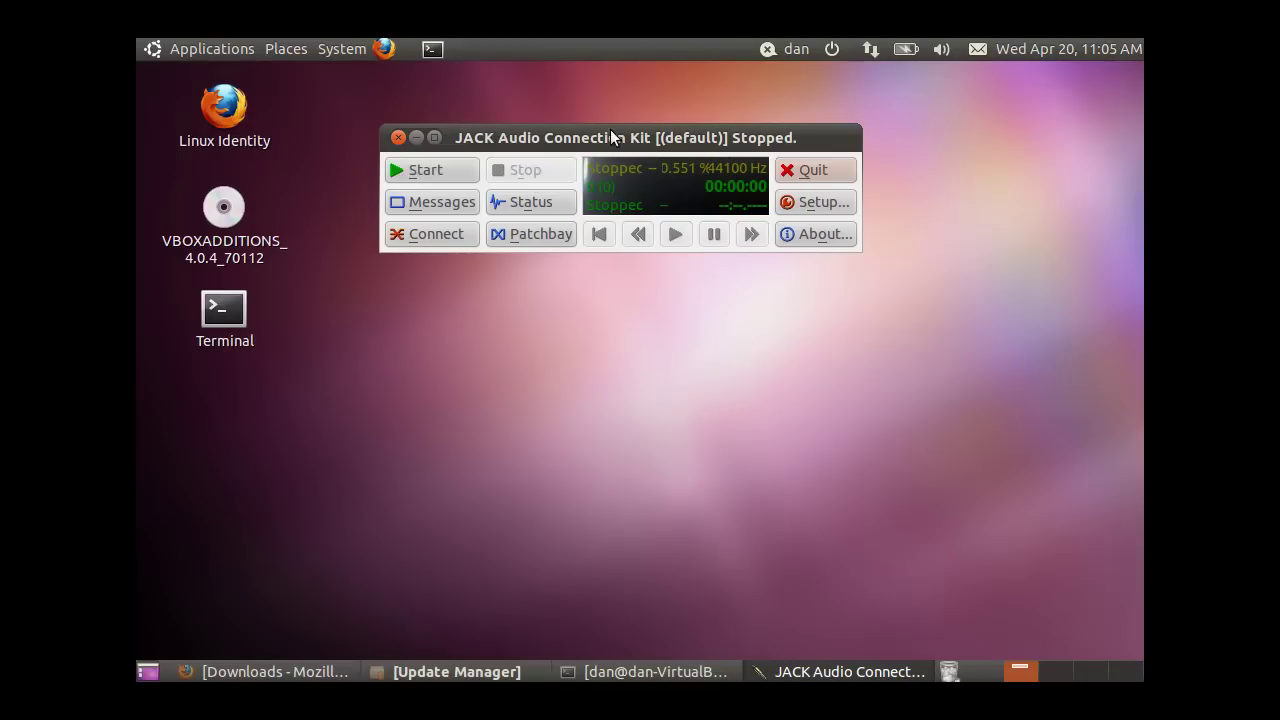
drag(612, 137, 624, 98)
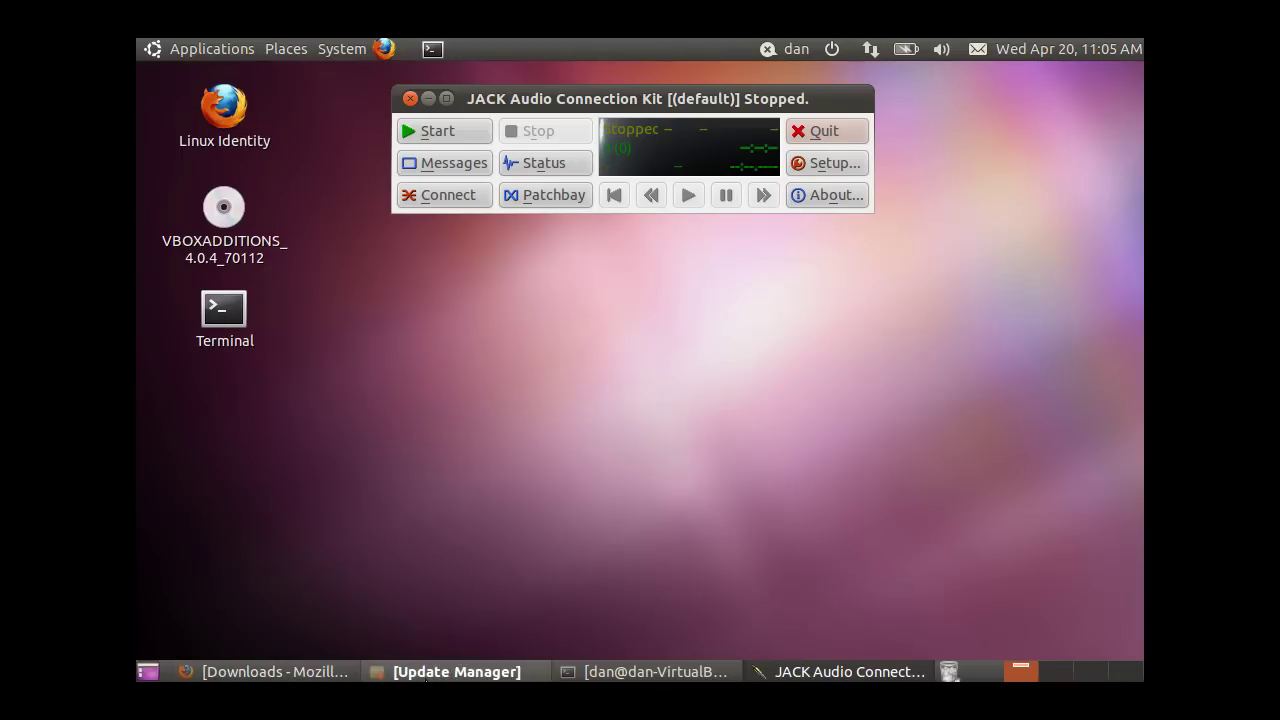
Switch to Firefox, go to the Music downloads page of the True Eclectic site and open its list of download categories
click(258, 676)
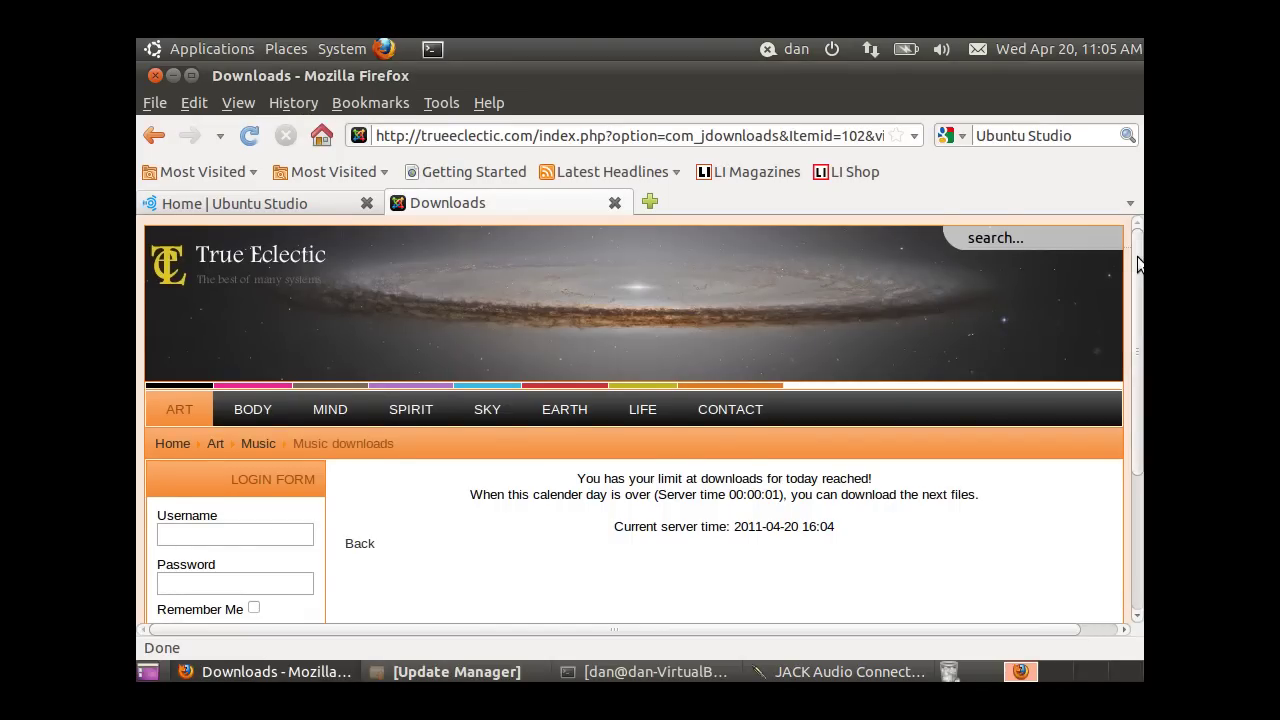
scroll(1137, 350, down, 1)
mouse_move(295, 404)
mouse_move(178, 400)
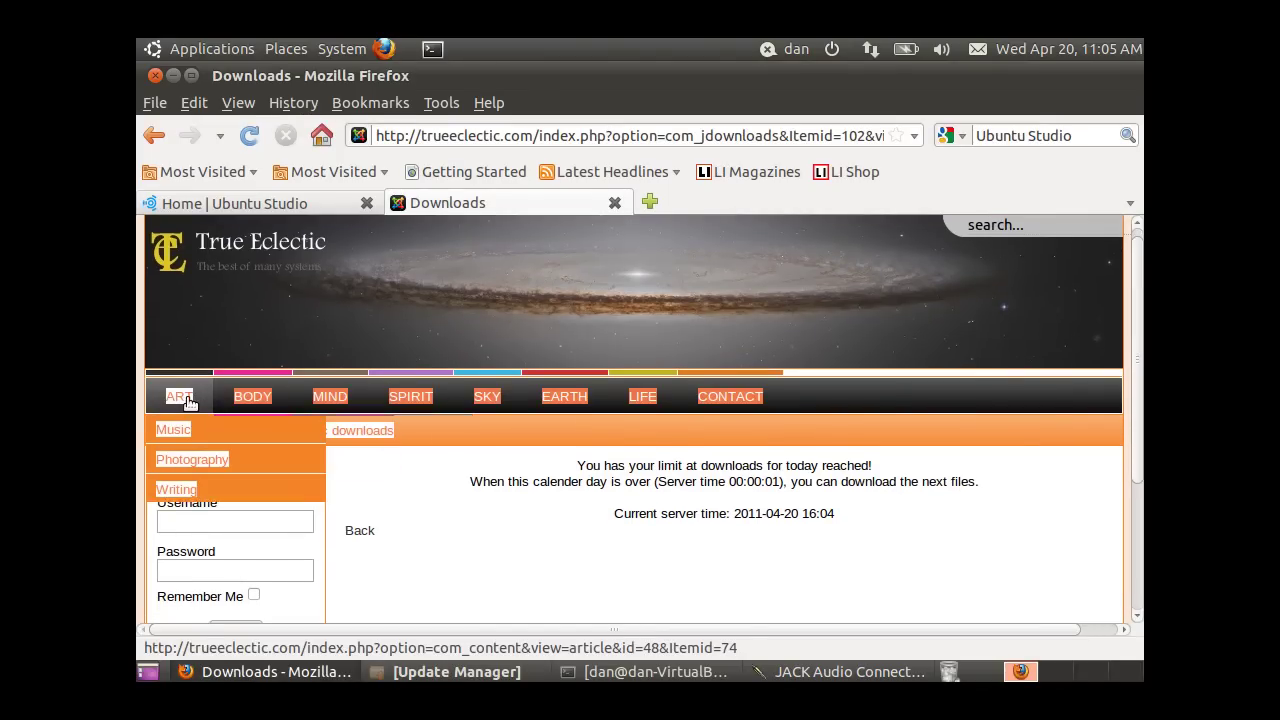
mouse_move(186, 430)
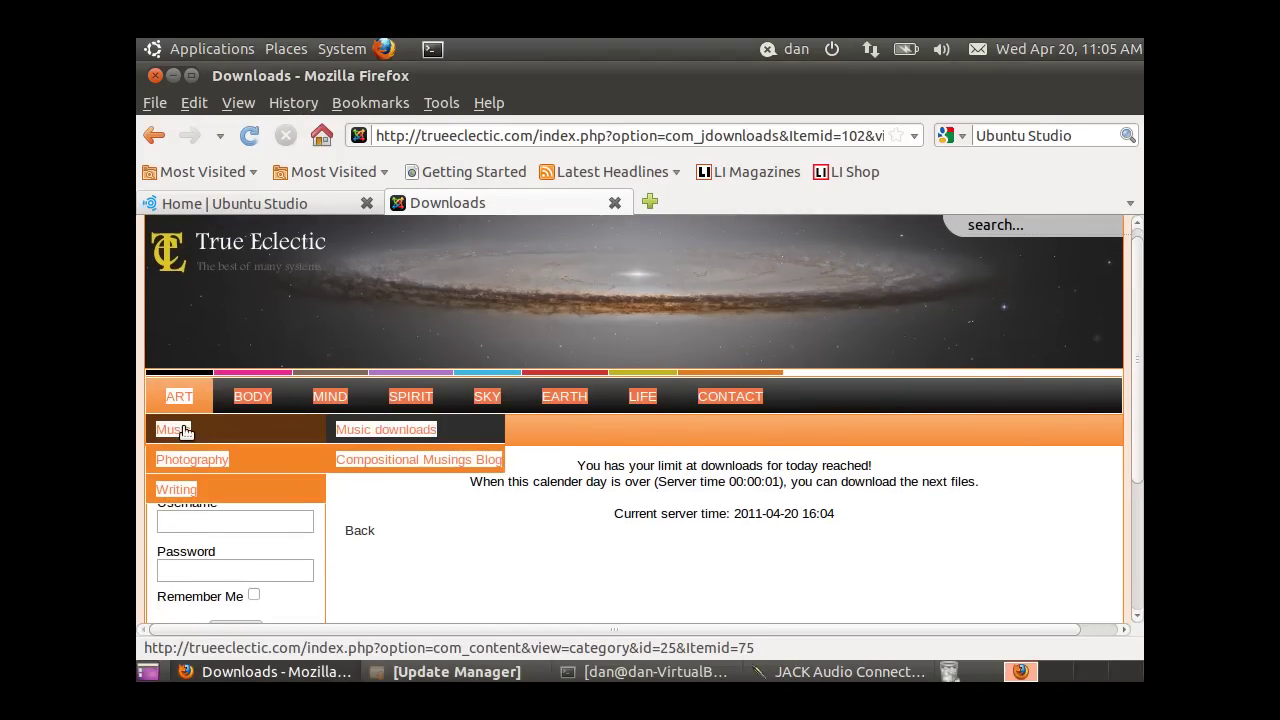
click(419, 433)
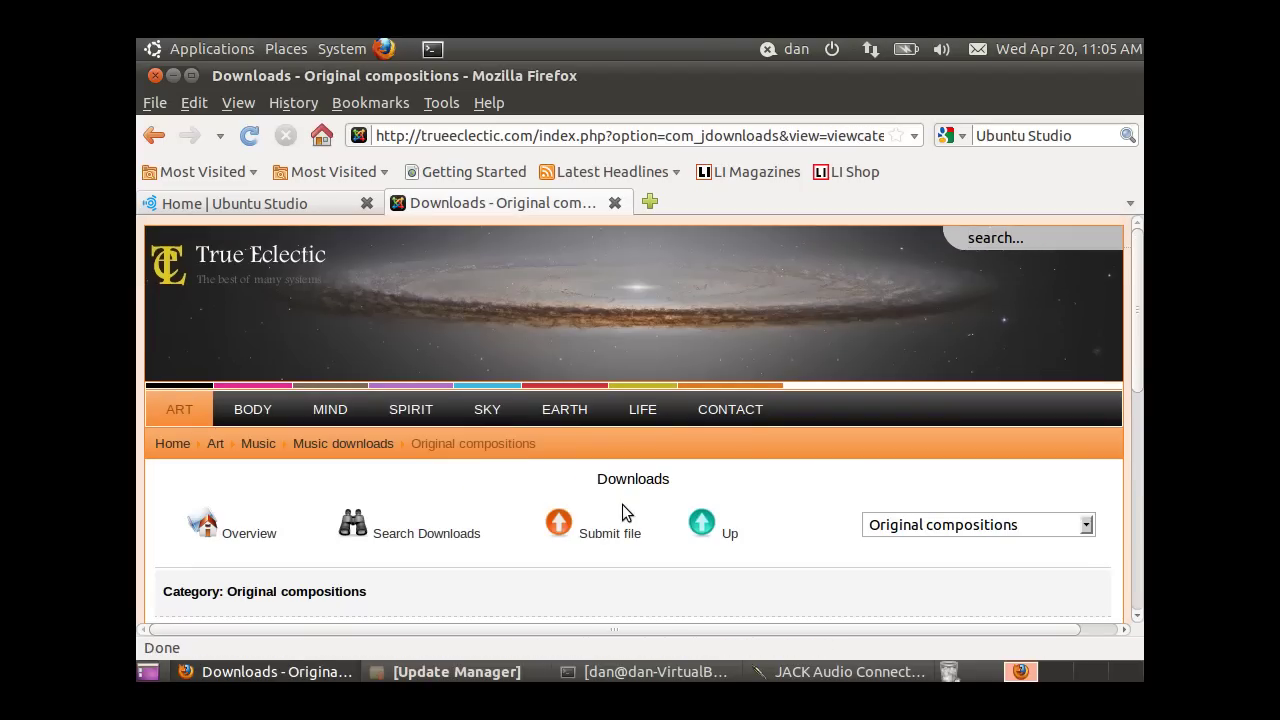
click(1087, 527)
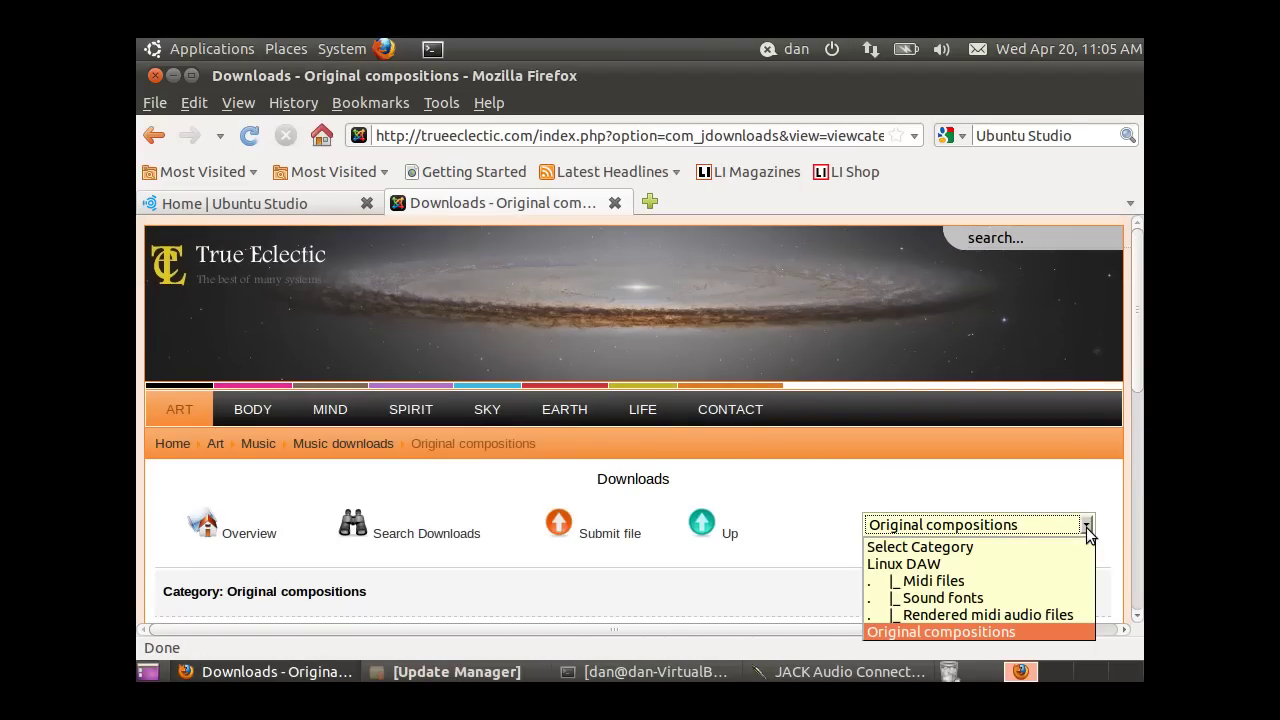